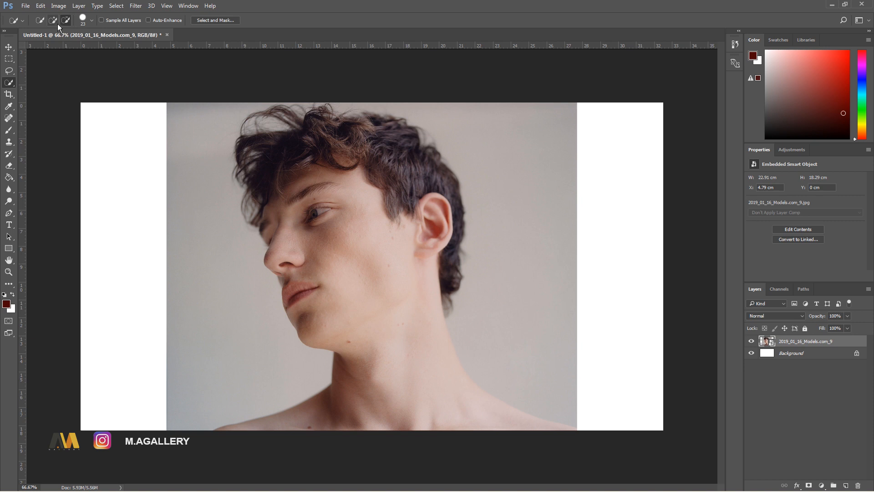
Select the man's hair and face with Quick Selection strokes on the photo layer
mouse_move(302, 137)
left_mouse_down()
mouse_move(290, 120)
mouse_move(260, 145)
left_mouse_up()
mouse_move(266, 181)
left_mouse_down()
mouse_move(267, 205)
mouse_move(311, 284)
mouse_move(367, 249)
left_mouse_up()
left_click_drag(390, 156, 400, 222)
Extend the quick selection over the back of the head, the ear, the neck and both shoulders
key("ctrl+plus")
key("ctrl+plus")
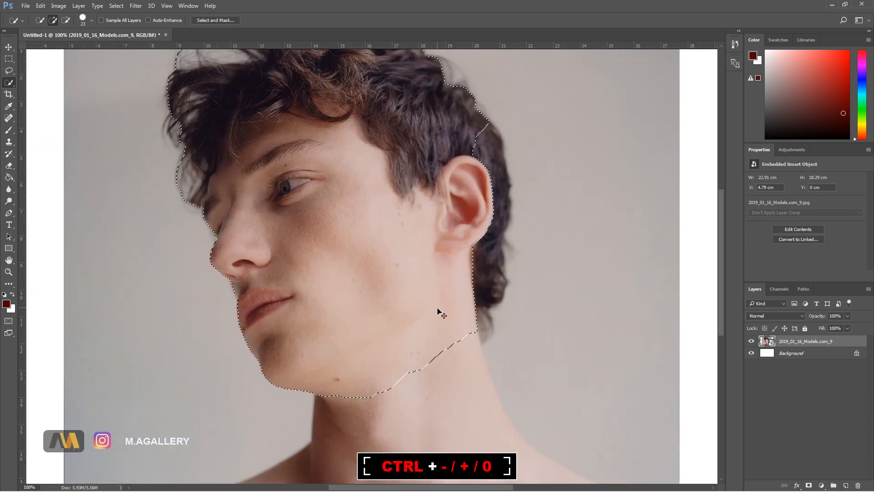
left_click_drag(389, 154, 354, 69)
left_click_drag(373, 166, 389, 235)
left_click_drag(421, 318, 389, 217)
mouse_move(560, 340)
left_mouse_down()
mouse_move(587, 356)
mouse_move(484, 312)
mouse_move(586, 315)
mouse_move(523, 312)
mouse_move(493, 328)
left_mouse_up()
Subtract the grey background beside the back of the head and the neck from the selection
left_click(66, 20)
mouse_move(494, 152)
left_mouse_down()
mouse_move(355, 226)
mouse_move(462, 250)
left_mouse_up()
mouse_move(527, 262)
left_mouse_down()
mouse_move(570, 267)
mouse_move(550, 269)
mouse_move(607, 297)
mouse_move(622, 262)
mouse_move(642, 245)
left_mouse_up()
left_click(632, 344)
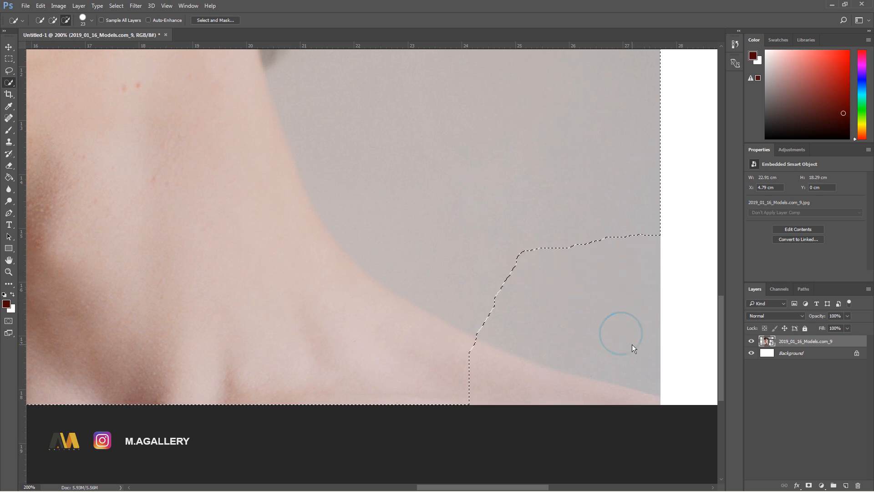
mouse_move(545, 175)
left_mouse_down()
mouse_move(558, 141)
mouse_move(536, 136)
left_mouse_up()
key("space")
left_click_drag(516, 72, 514, 205)
left_click_drag(499, 152, 530, 253)
Add the missing outer end of the shoulder back to the selection, out to the photo's edge
key("space")
left_click_drag(475, 287, 451, 197)
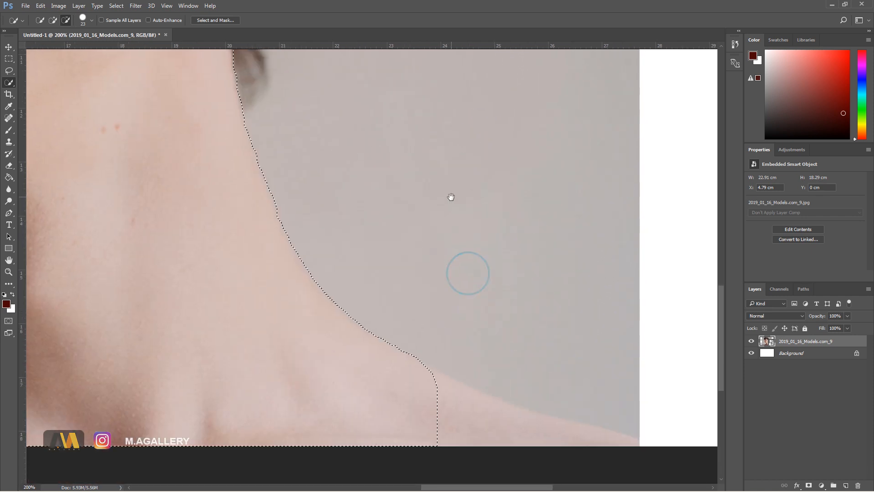
left_click(49, 23)
key("space")
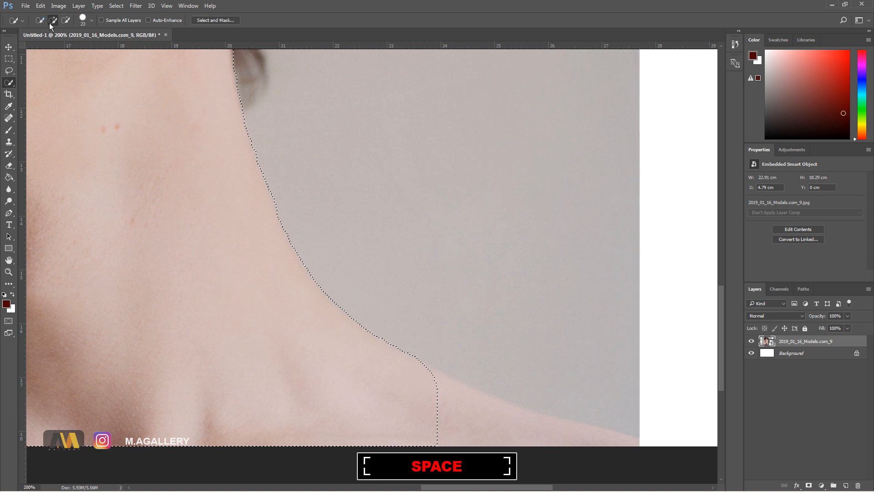
left_click_drag(564, 347, 490, 258)
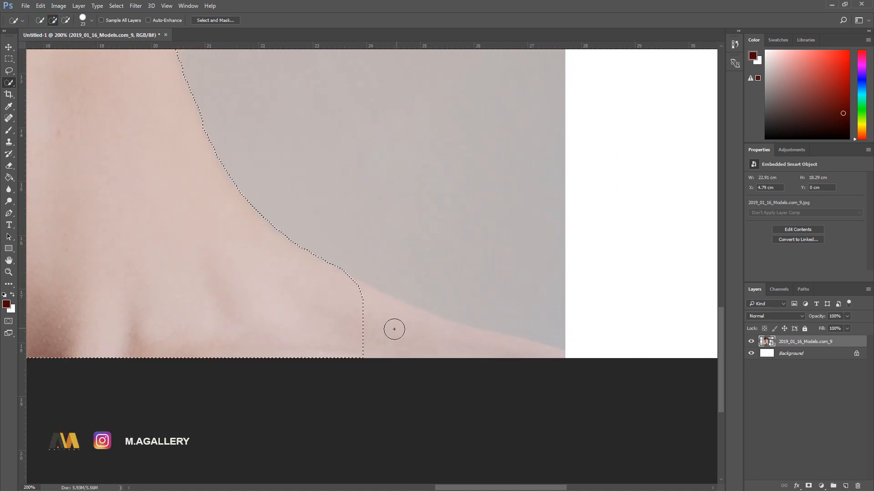
left_click(375, 326)
mouse_move(426, 343)
left_mouse_down()
mouse_move(513, 352)
mouse_move(522, 345)
mouse_move(550, 359)
left_mouse_up()
Add the small tuft of hair at the nape below the ear to the selection
key("space")
mouse_move(328, 22)
left_mouse_down()
mouse_move(381, 205)
mouse_move(365, 181)
mouse_move(421, 279)
left_mouse_up()
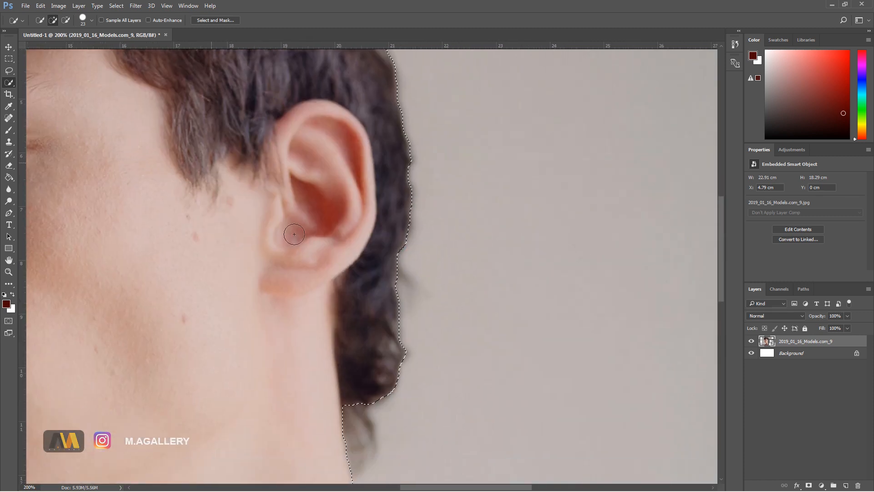
left_click_drag(355, 390, 356, 415)
Subtract the background above the crown from the selection and add the clipped curls back in
key("space")
left_click_drag(117, 137, 400, 294)
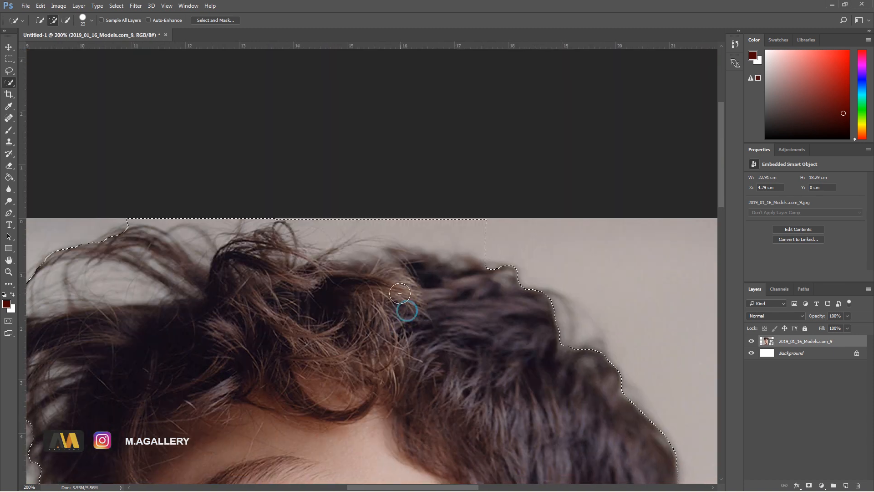
left_click(66, 20)
mouse_move(450, 223)
left_mouse_down()
mouse_move(463, 226)
mouse_move(398, 223)
left_mouse_up()
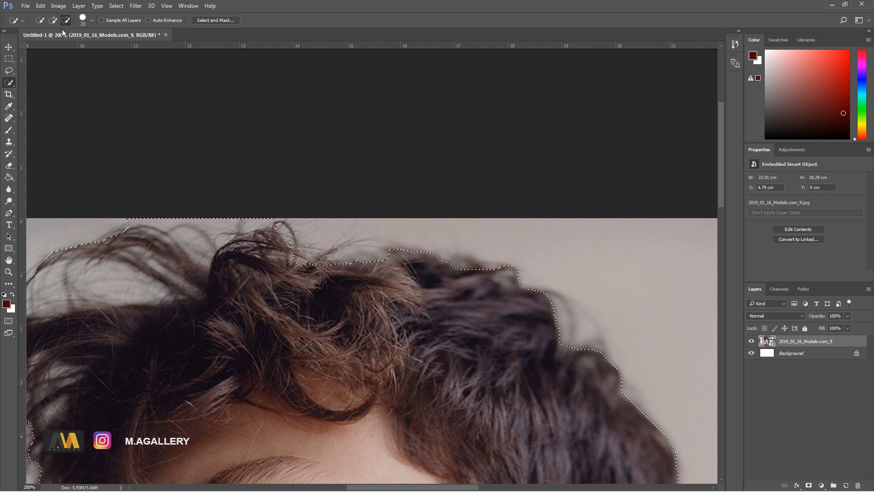
left_click(52, 20)
left_click_drag(294, 239, 314, 259)
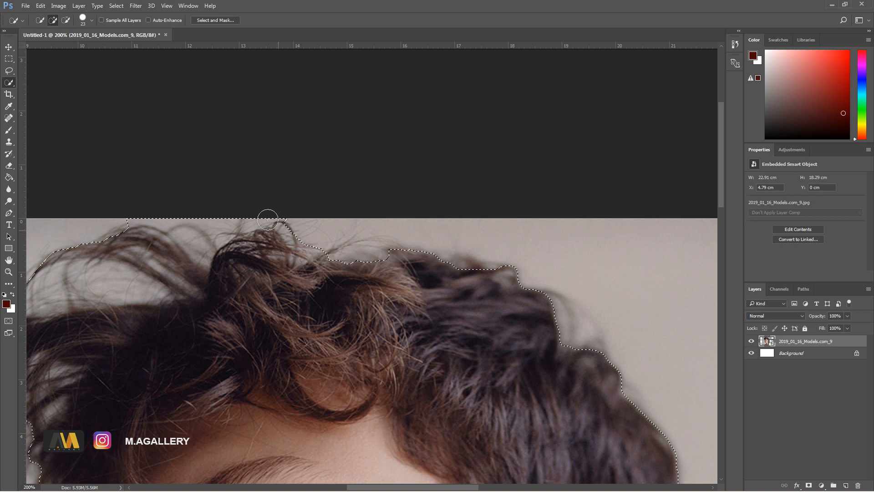
Start Select and Mask on the current selection and preview it in the Overlay view
left_click(116, 6)
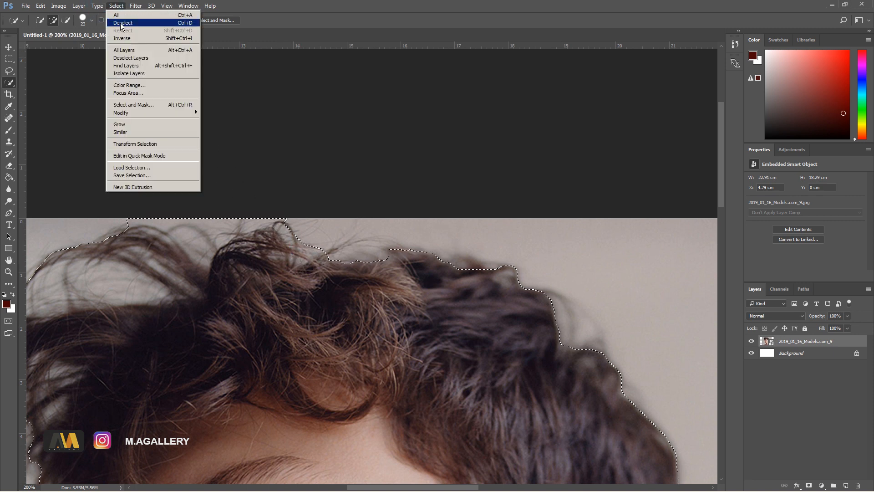
left_click(137, 102)
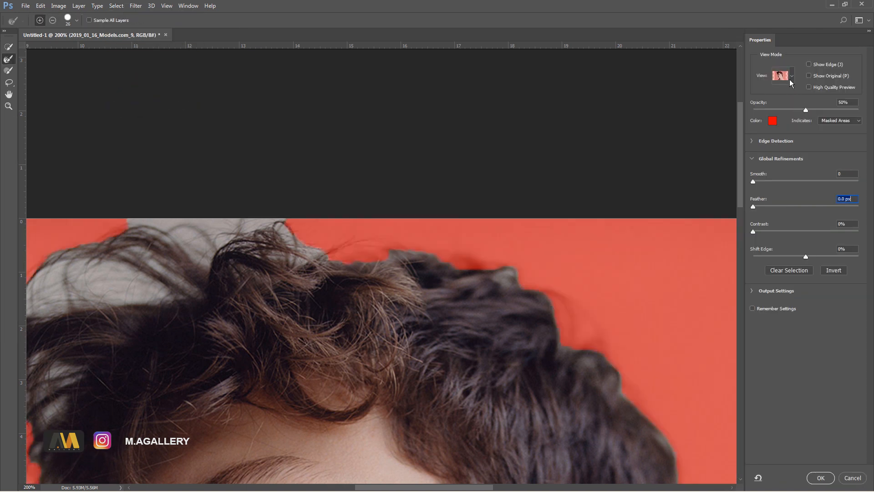
left_click(790, 80)
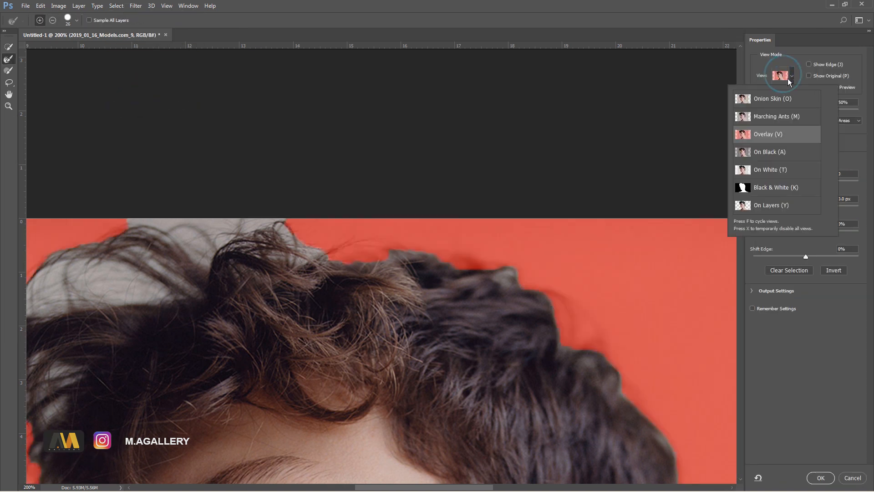
left_click(778, 135)
Set the Refine Edge brush to 30 px and refine the loose curls on top of the head
mouse_move(324, 326)
left_mouse_down()
mouse_move(348, 312)
mouse_move(392, 175)
left_mouse_up()
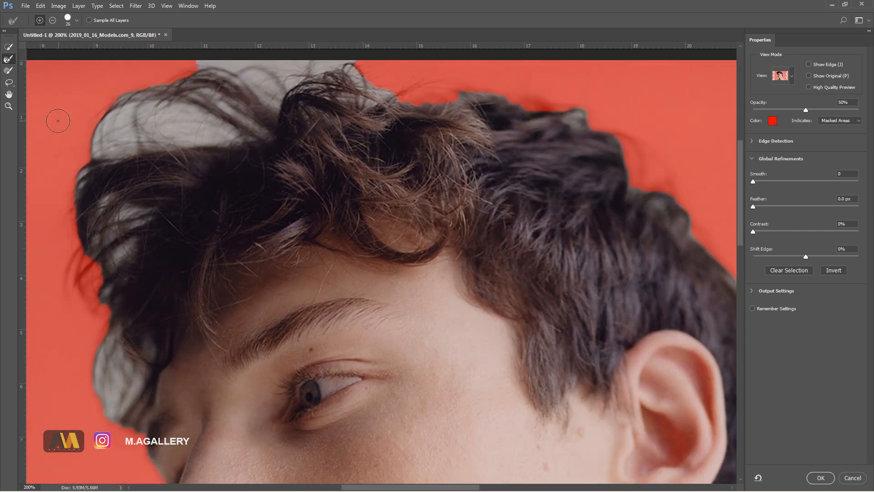
left_click(76, 21)
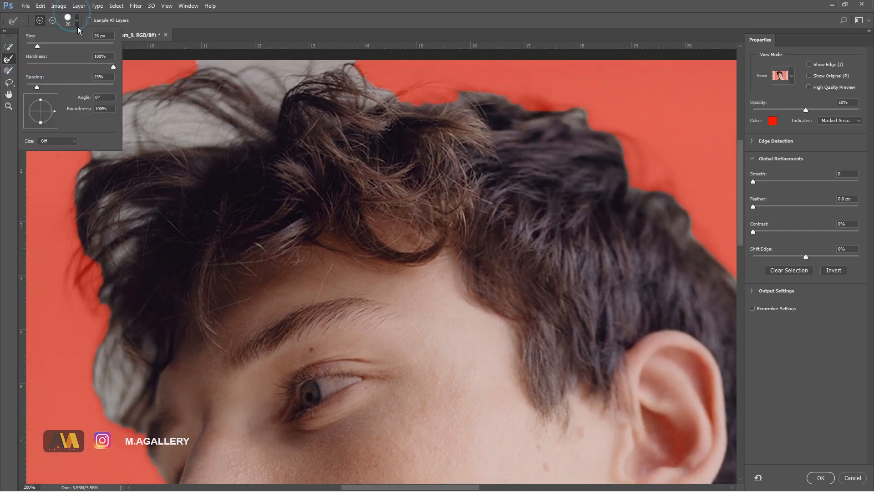
type("30")
key("Return")
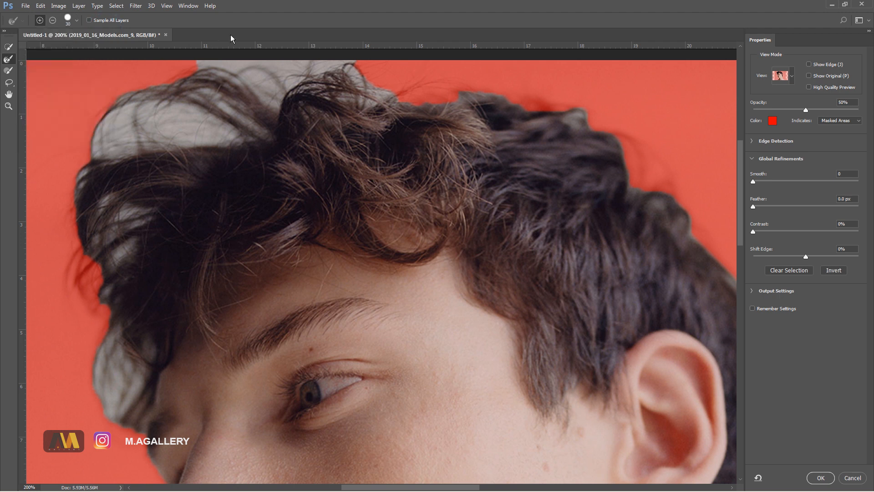
mouse_move(110, 143)
left_mouse_down()
mouse_move(181, 191)
mouse_move(191, 175)
mouse_move(255, 161)
mouse_move(310, 185)
left_mouse_up()
mouse_move(240, 185)
left_mouse_down()
mouse_move(168, 201)
mouse_move(167, 183)
mouse_move(196, 157)
left_mouse_up()
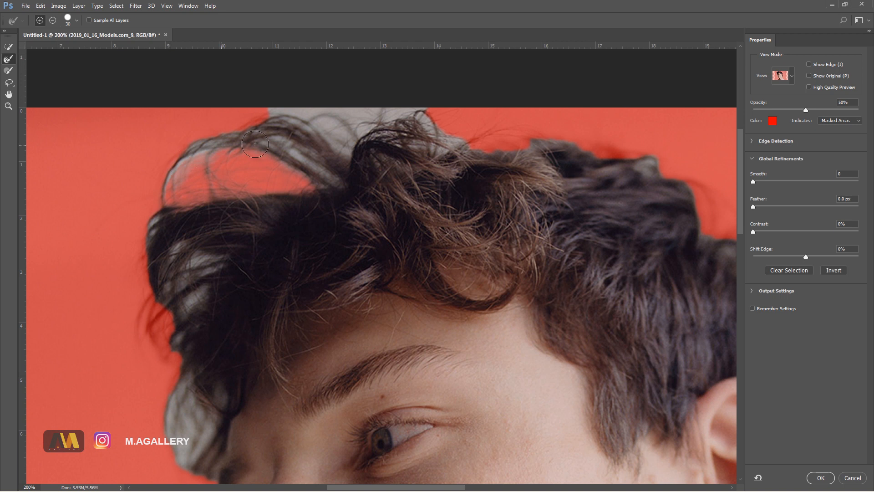
left_click_drag(374, 195, 309, 205)
mouse_move(269, 177)
left_mouse_down()
mouse_move(254, 146)
mouse_move(209, 118)
mouse_move(327, 124)
mouse_move(378, 144)
mouse_move(382, 155)
mouse_move(286, 137)
mouse_move(282, 145)
mouse_move(292, 165)
mouse_move(338, 158)
left_mouse_up()
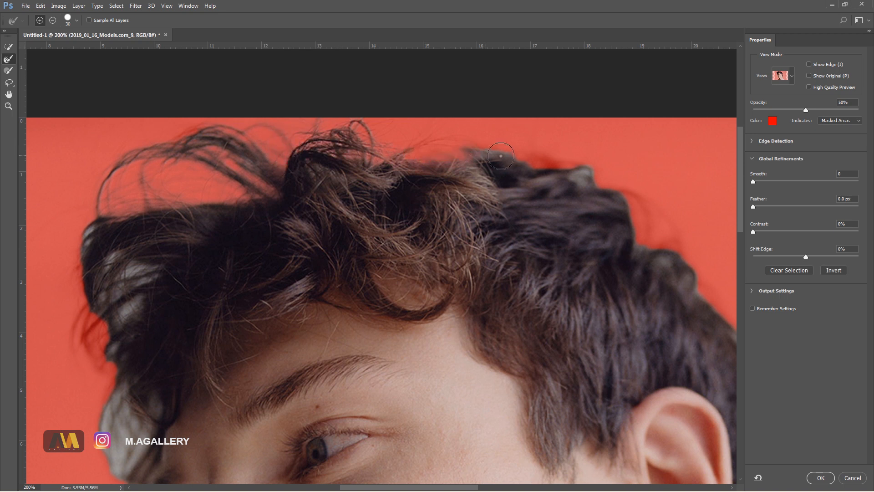
Refine the hair edge from the crown down the back of the head to ear height
key("space")
left_click_drag(516, 195, 296, 142)
mouse_move(348, 114)
left_mouse_down()
mouse_move(386, 158)
mouse_move(296, 124)
mouse_move(277, 71)
mouse_move(316, 89)
mouse_move(337, 129)
mouse_move(288, 118)
mouse_move(286, 105)
mouse_move(336, 176)
mouse_move(335, 139)
mouse_move(405, 224)
mouse_move(423, 299)
left_mouse_up()
Refine the hair edge behind the ear down to the wispy tuft at the nape
key("space")
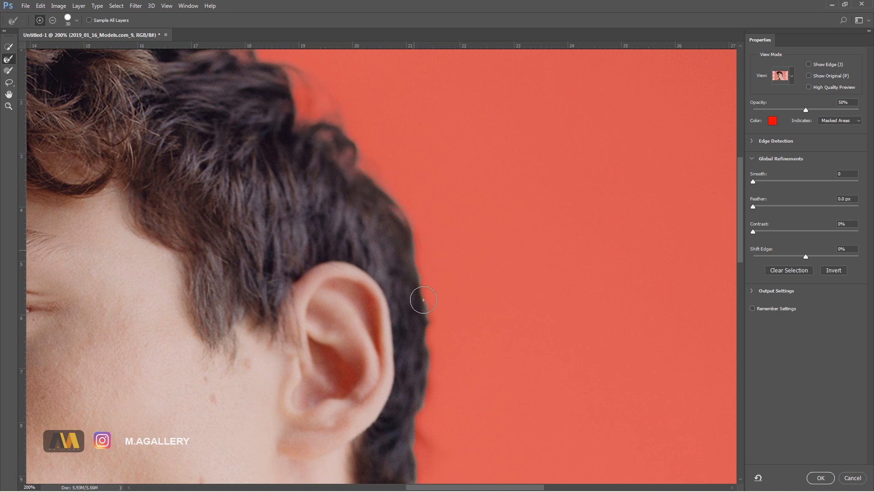
key("space")
mouse_move(396, 357)
left_mouse_down()
mouse_move(393, 166)
mouse_move(384, 223)
left_mouse_up()
mouse_move(379, 268)
left_mouse_down()
mouse_move(387, 310)
mouse_move(394, 304)
mouse_move(393, 335)
mouse_move(360, 231)
mouse_move(364, 170)
left_mouse_up()
key("space")
left_click_drag(331, 207, 347, 306)
mouse_move(357, 235)
left_mouse_down()
mouse_move(363, 288)
mouse_move(362, 216)
mouse_move(351, 307)
mouse_move(376, 226)
left_mouse_up()
key("space")
left_click_drag(357, 258, 353, 146)
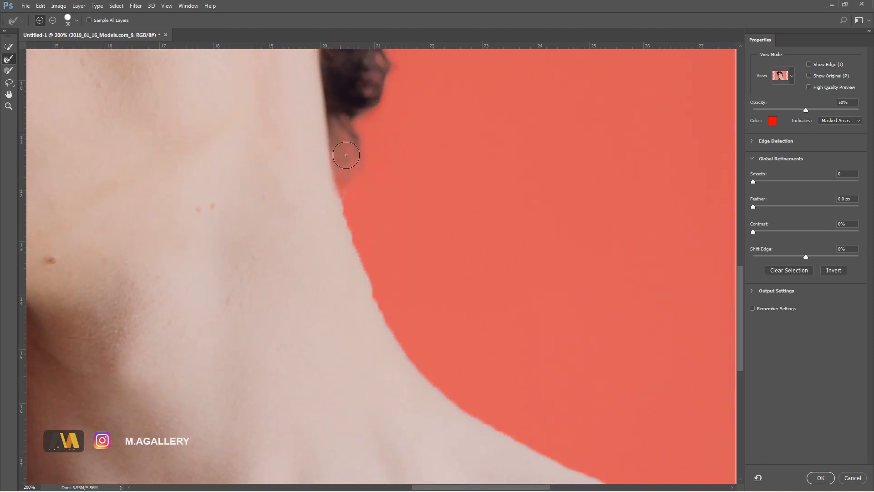
Reduce the Refine Edge brush to 18 px and refine the back of the neck and the adjoining shoulder's edge
left_click(69, 18)
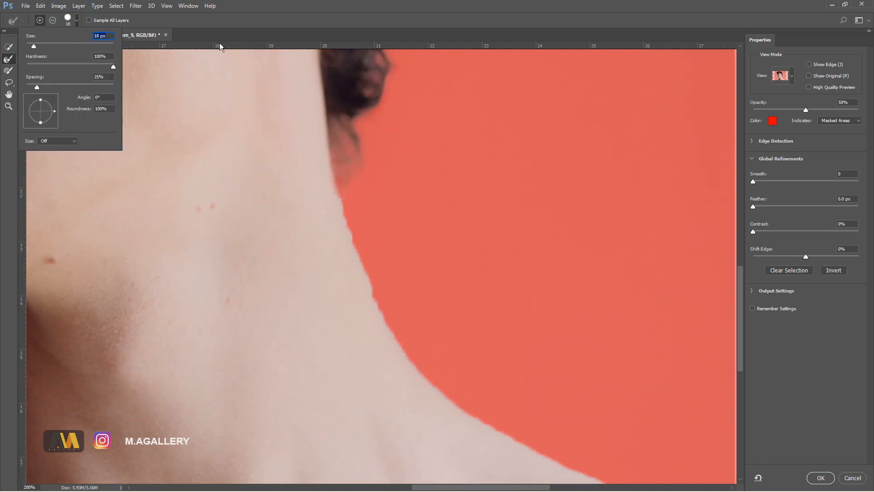
left_click(256, 22)
mouse_move(339, 187)
left_mouse_down()
mouse_move(326, 183)
mouse_move(360, 262)
left_mouse_up()
mouse_move(380, 309)
left_mouse_down()
mouse_move(388, 332)
mouse_move(462, 379)
left_mouse_up()
mouse_move(447, 350)
left_mouse_down()
mouse_move(335, 192)
mouse_move(347, 240)
mouse_move(454, 296)
left_mouse_up()
left_click_drag(536, 324, 578, 336)
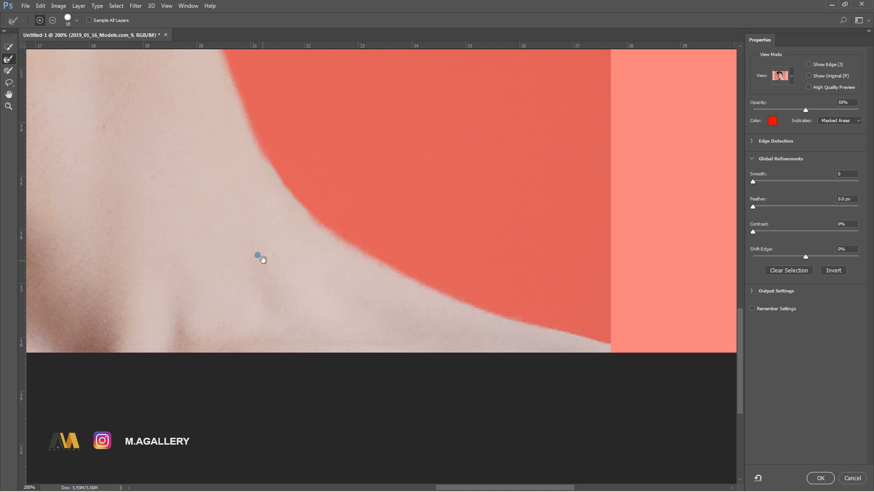
Refine the edge of the other shoulder up to the front of the neck below the chin
left_click_drag(262, 259, 552, 302)
left_click_drag(266, 291, 381, 310)
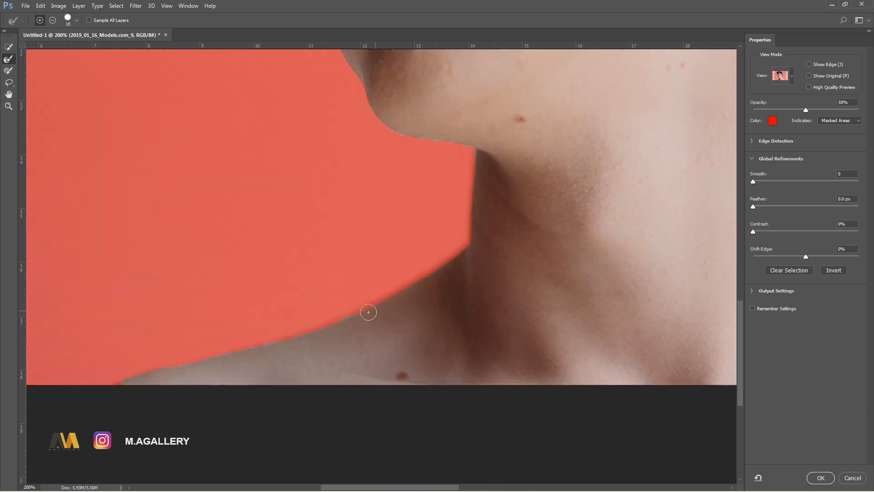
left_click_drag(235, 350, 195, 360)
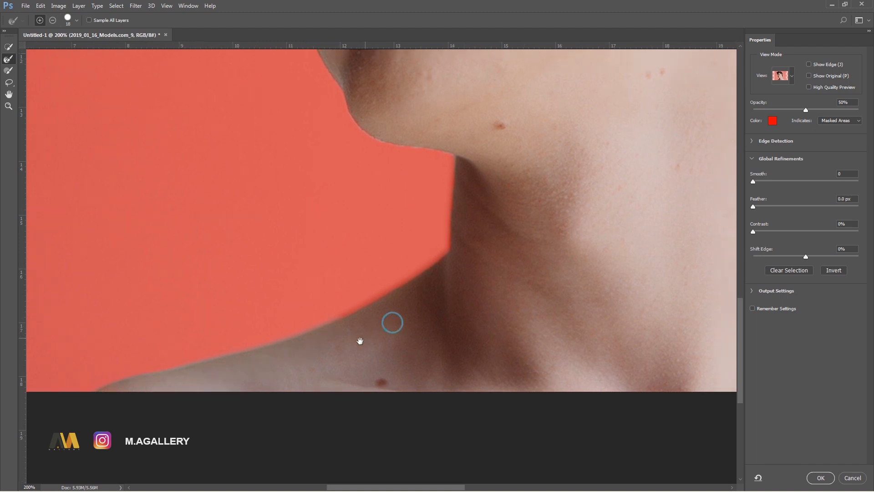
left_click_drag(390, 321, 338, 350)
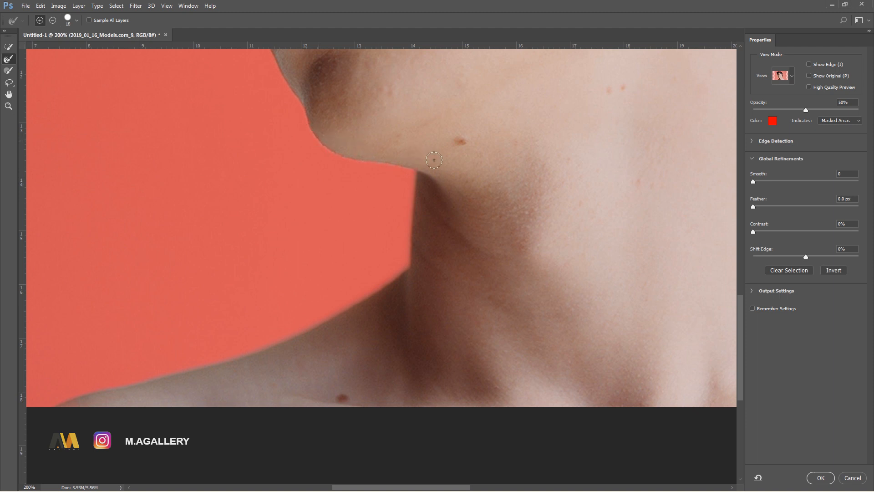
Refine the face's profile edge along the chin, lips and nose
left_click_drag(288, 150, 323, 331)
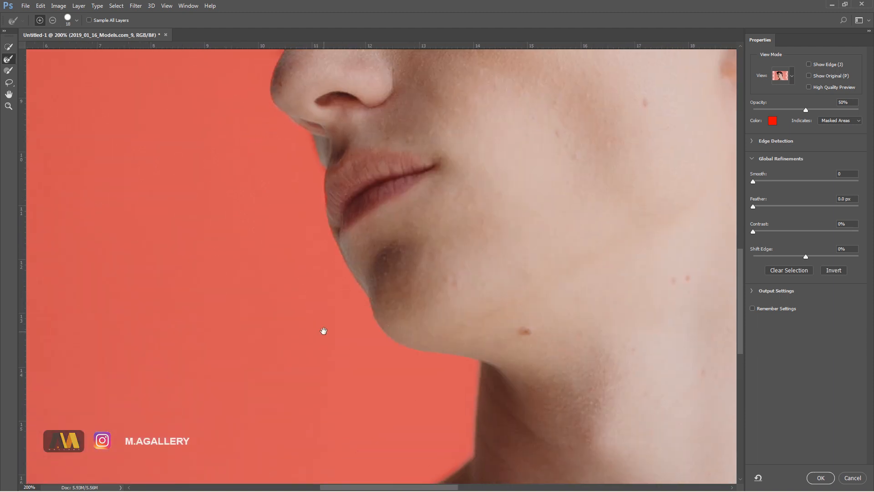
left_click_drag(374, 296, 353, 275)
left_click_drag(283, 109, 271, 85)
left_click_drag(293, 298, 289, 359)
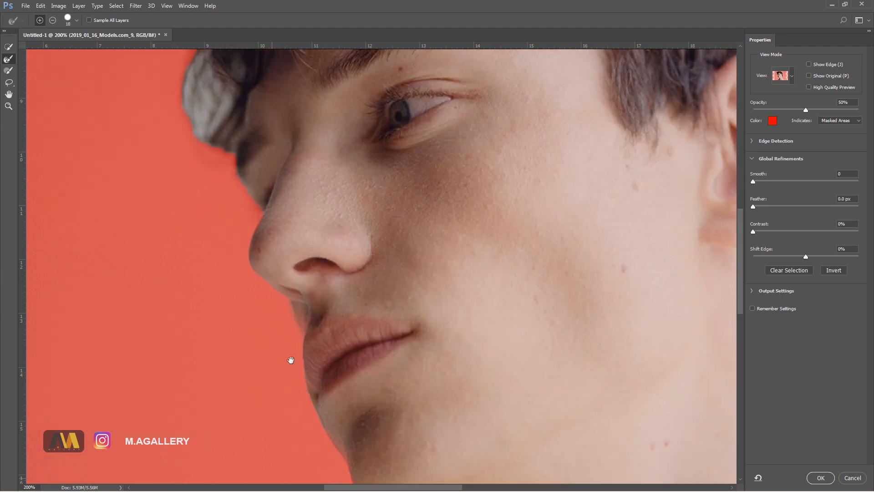
mouse_move(262, 279)
left_mouse_down()
mouse_move(259, 253)
mouse_move(240, 236)
left_mouse_up()
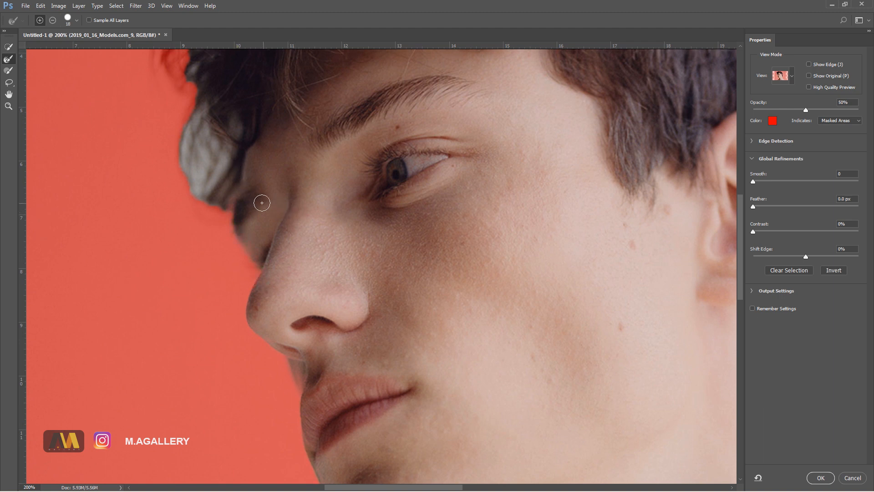
Brush out the grey background between the loose strands of hair hanging in front of the brow
mouse_move(203, 204)
left_mouse_down()
mouse_move(225, 275)
mouse_move(245, 229)
left_mouse_up()
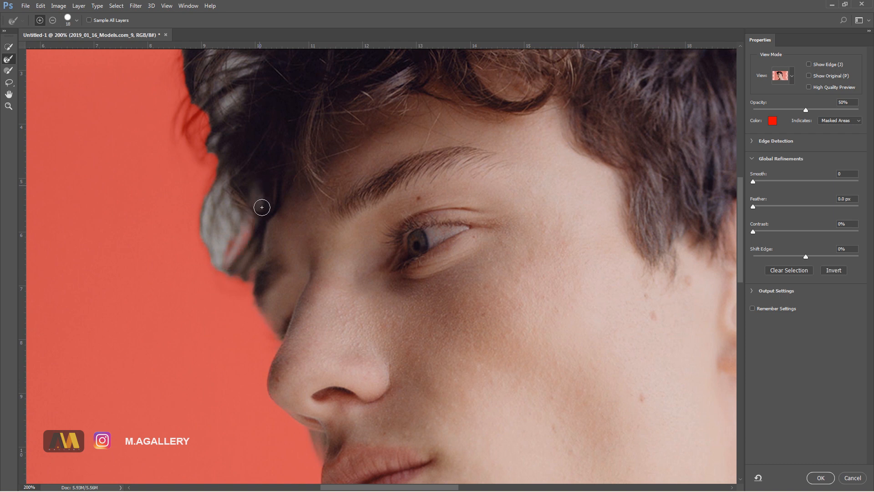
left_click_drag(232, 265, 226, 179)
mouse_move(220, 258)
left_mouse_down()
mouse_move(229, 261)
mouse_move(204, 238)
mouse_move(211, 188)
left_mouse_up()
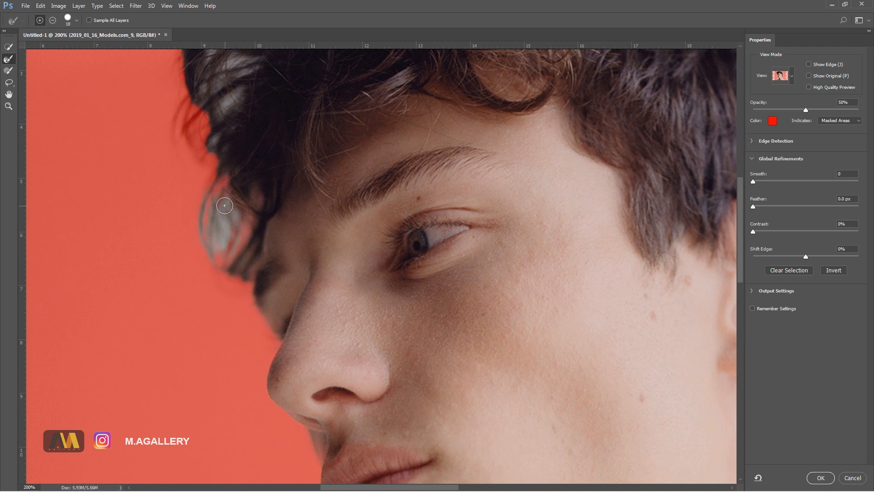
mouse_move(230, 191)
left_mouse_down()
mouse_move(221, 181)
mouse_move(217, 243)
mouse_move(221, 218)
mouse_move(229, 251)
left_mouse_up()
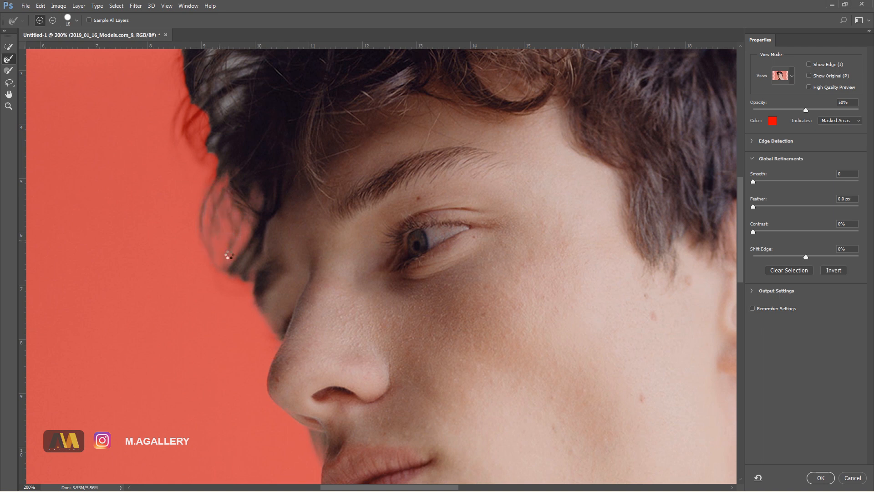
left_click_drag(224, 272, 273, 231)
Brush out the grey gaps between the strands in the front hair above the forehead
scroll(279, 214, "up", 4)
scroll(287, 279, "left", 2)
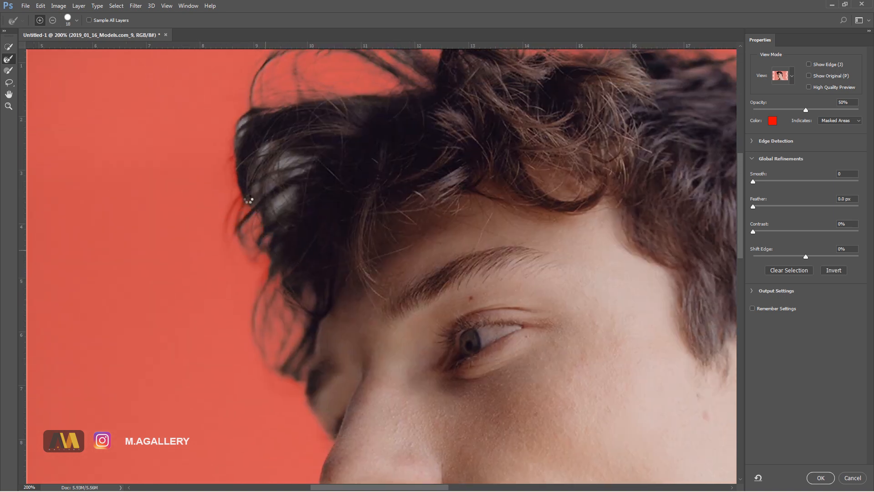
left_click_drag(250, 191, 293, 174)
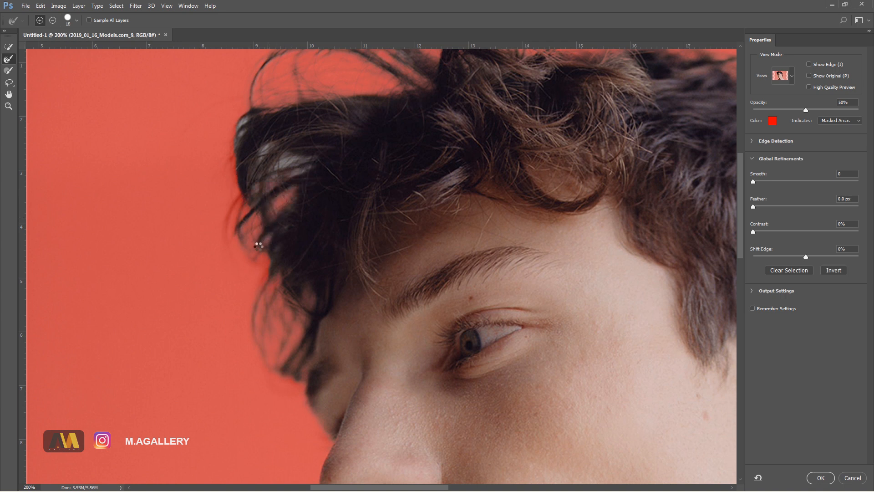
left_click_drag(260, 245, 272, 251)
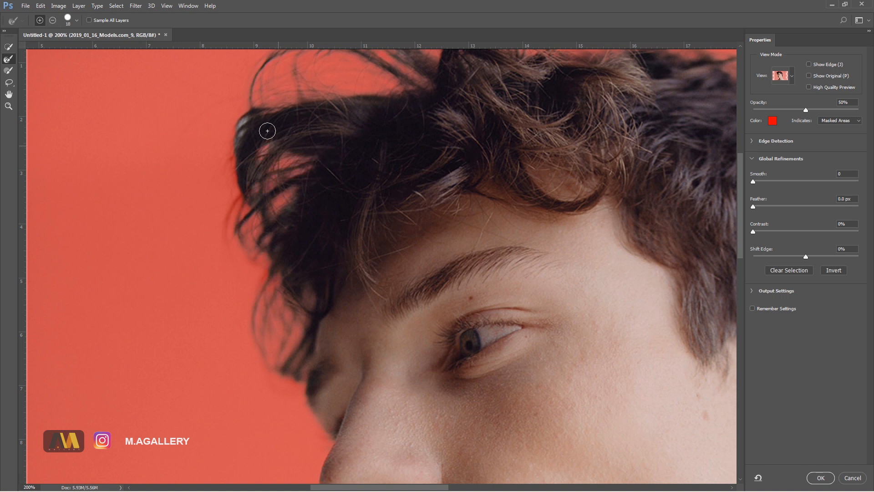
left_click_drag(316, 137, 293, 252)
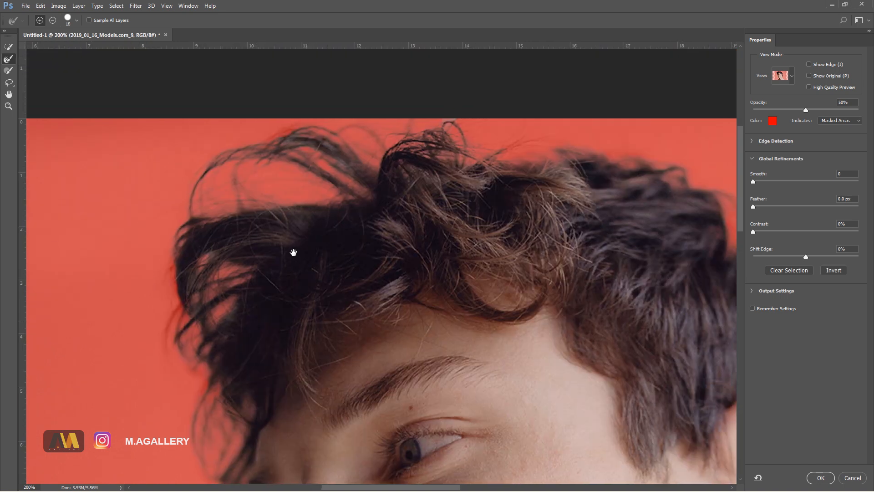
mouse_move(351, 183)
left_mouse_down()
mouse_move(322, 156)
mouse_move(355, 175)
left_mouse_up()
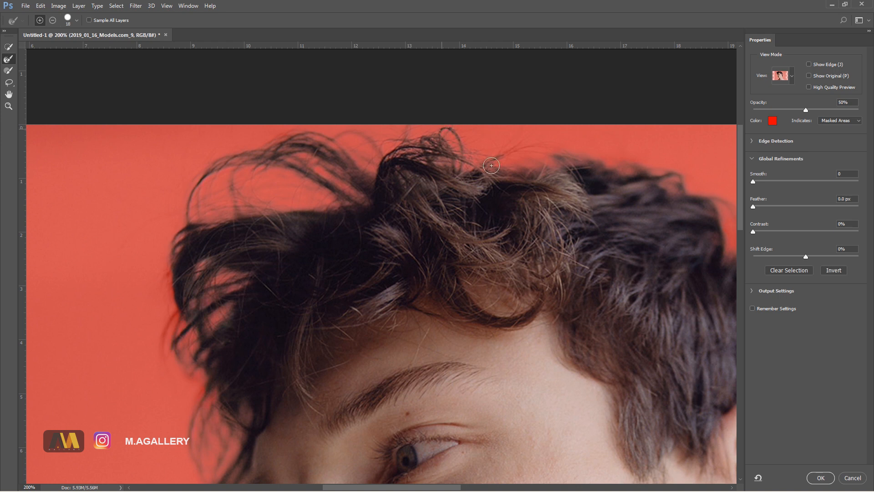
Refine the remaining hair edge on top of the head and the front strands, and apply the refined selection
left_click_drag(554, 174, 549, 174)
left_click_drag(488, 274, 419, 207)
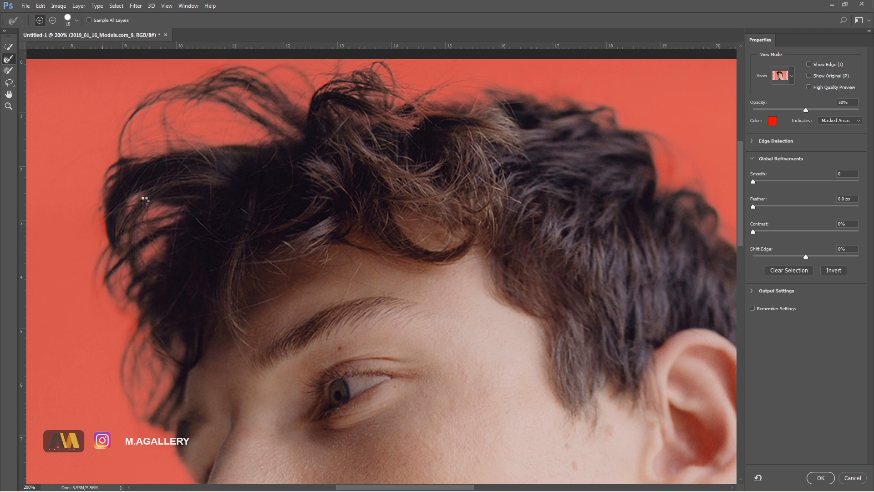
mouse_move(133, 203)
left_mouse_down()
mouse_move(133, 191)
mouse_move(194, 209)
left_mouse_up()
key("ctrl+0")
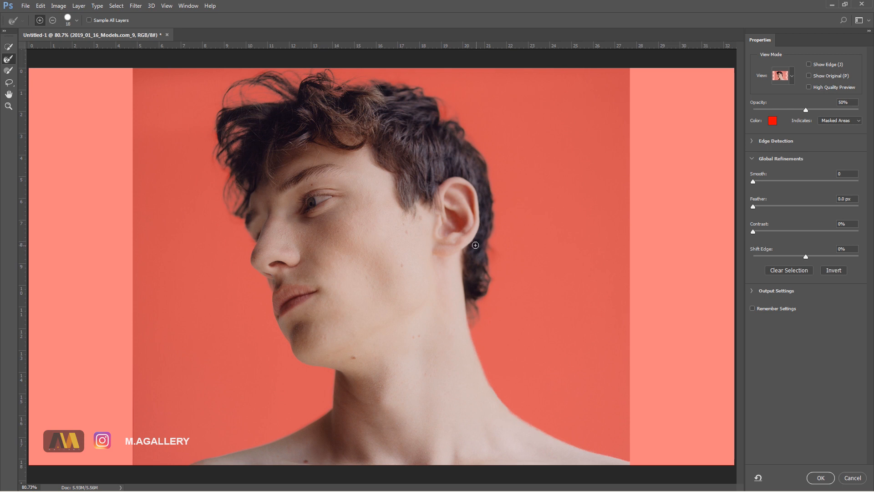
left_click(820, 477)
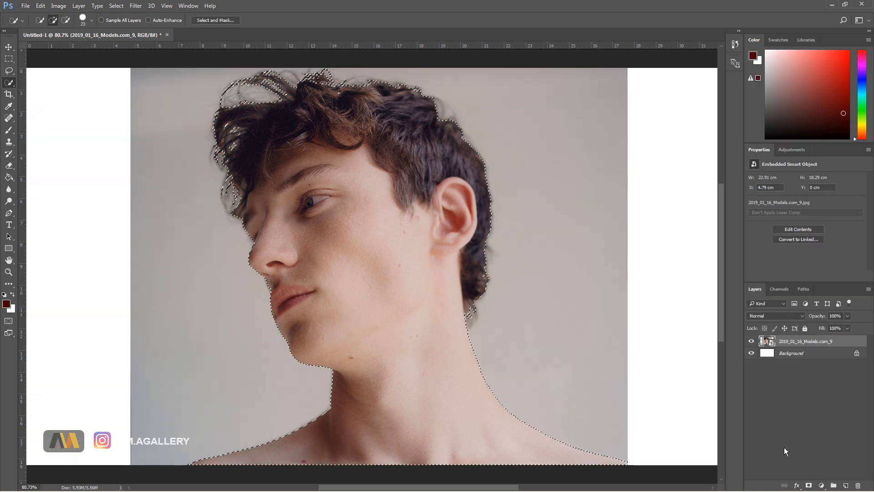
Copy the selected man to a new layer and delete the original photo layer 2019_01_16_Models.com_9
key("ctrl+j")
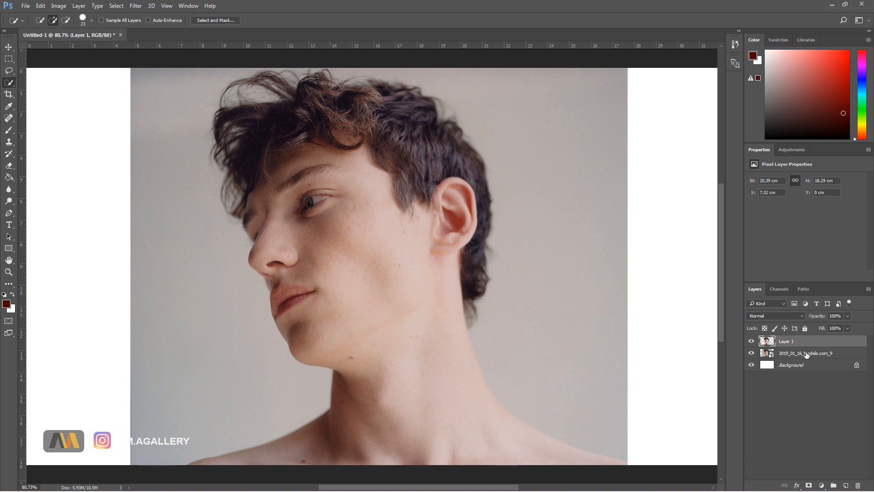
left_click(805, 354)
left_click_drag(807, 354, 857, 484)
Add a Solid Color fill layer between the background and the cut-out man in pale pink #e0cac5
left_click(820, 486)
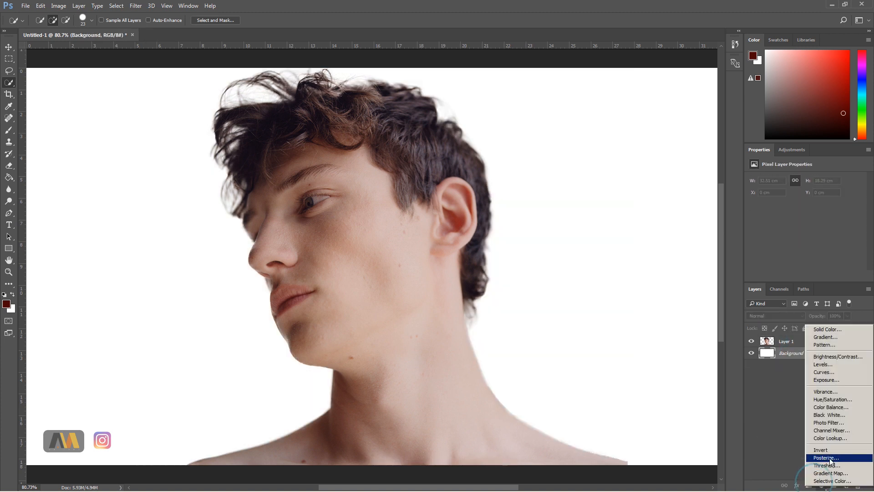
left_click(830, 330)
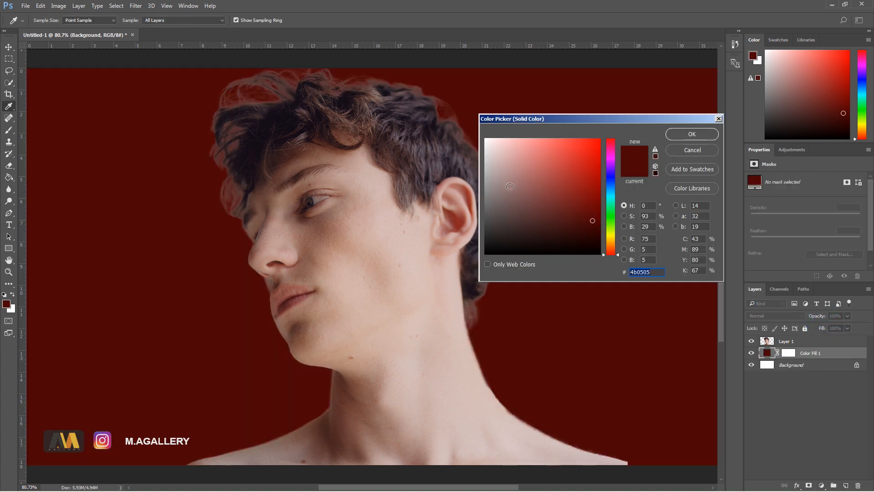
left_click(383, 207)
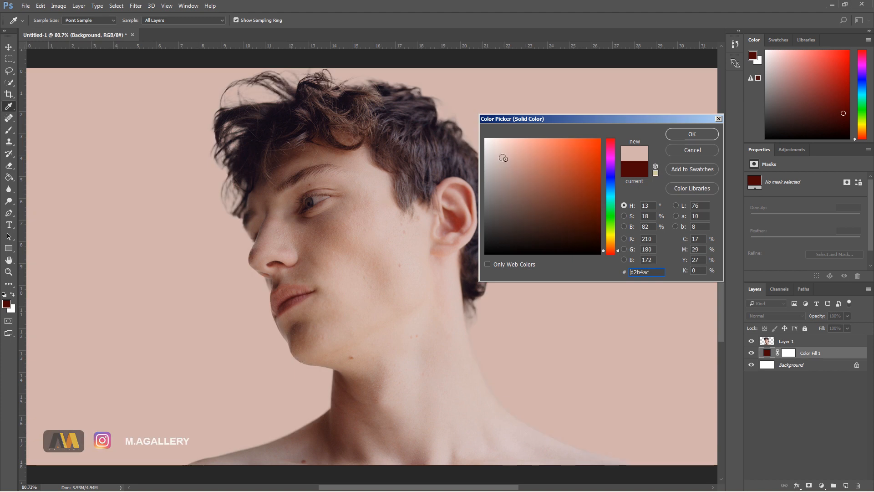
left_click_drag(503, 158, 499, 152)
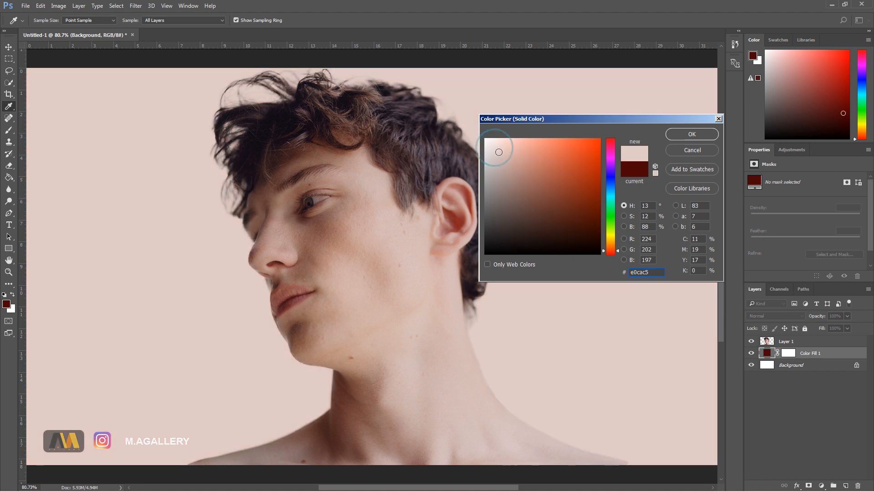
left_click(709, 136)
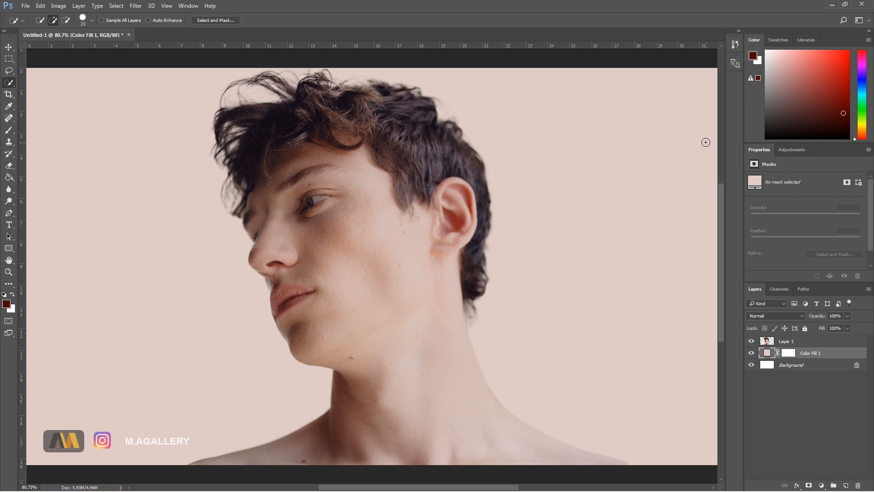
Add a Black & White adjustment above the cut-out man's layer and clip it to that layer
left_click(808, 340)
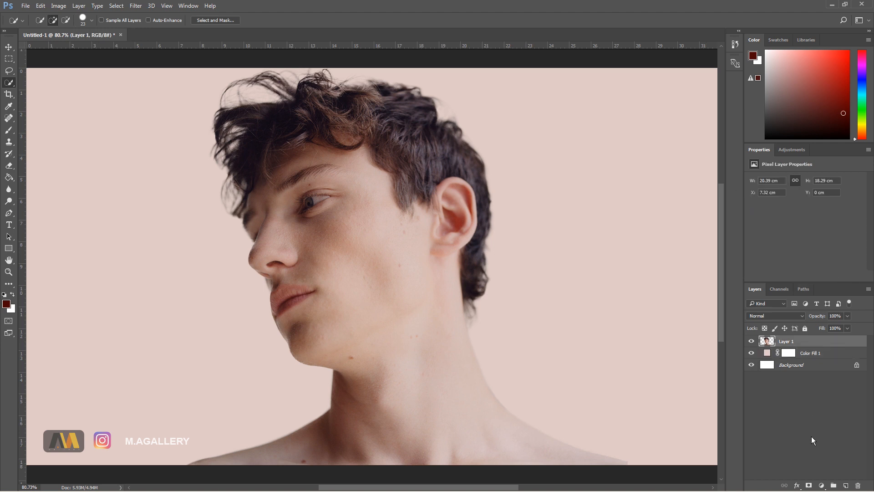
left_click(822, 486)
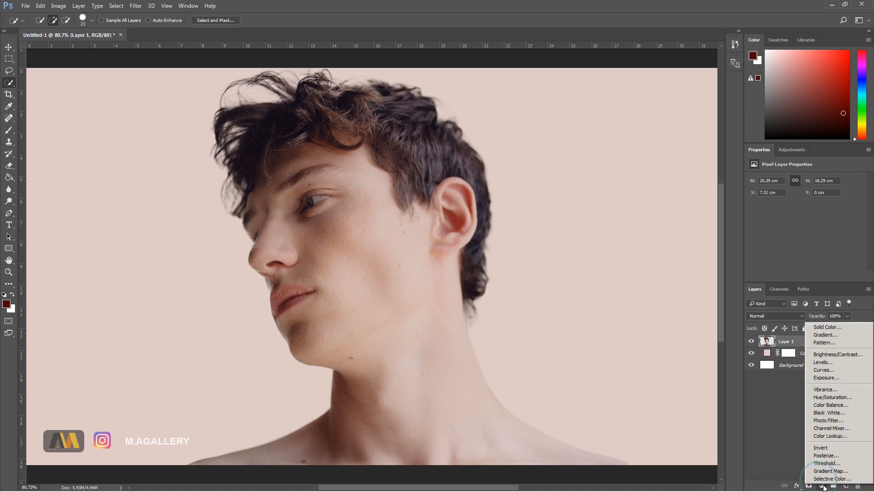
left_click(836, 412)
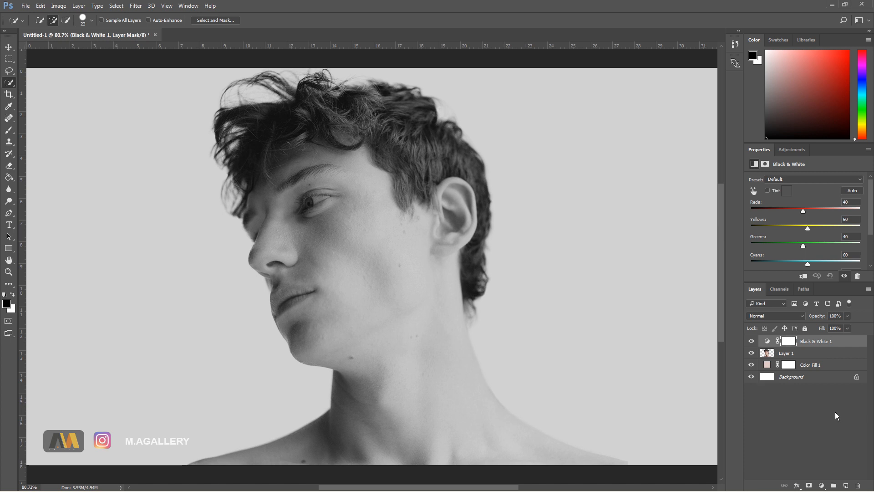
right_click(811, 344)
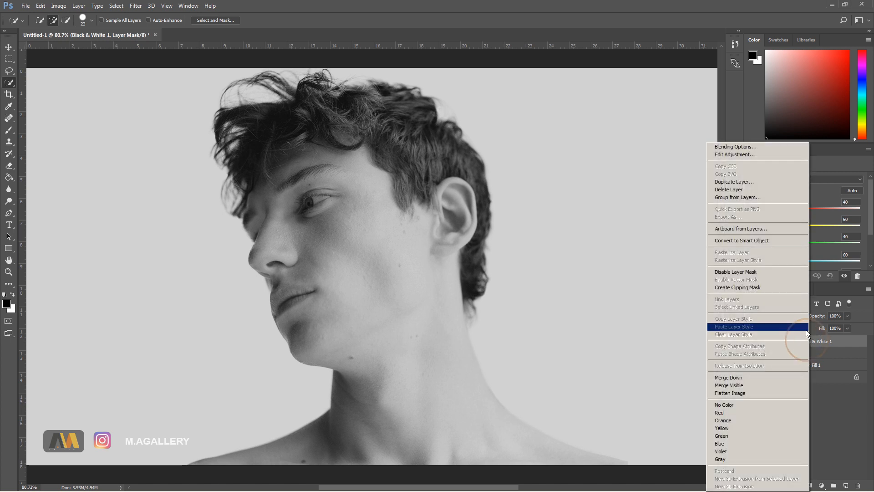
left_click(775, 287)
Give the Black & White adjustment the Green Filter preset with Reds at 33 and Yellows at 69
left_click(809, 179)
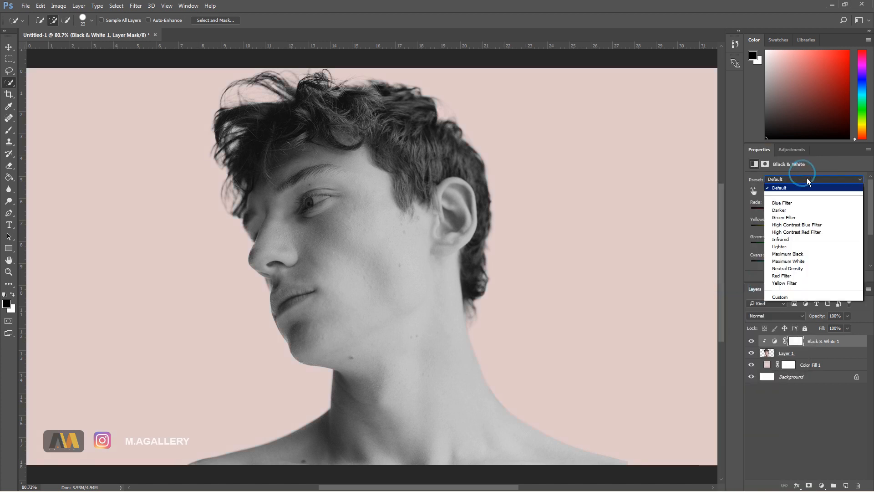
left_click(801, 217)
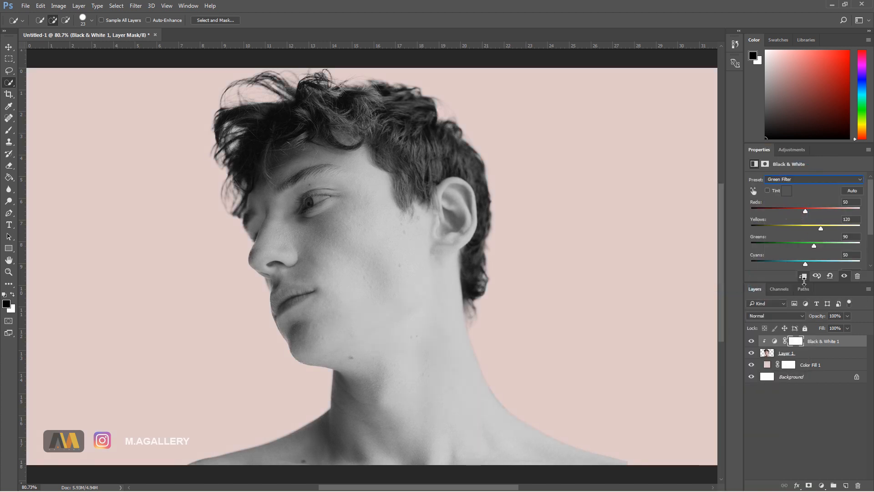
left_click_drag(803, 213, 801, 211)
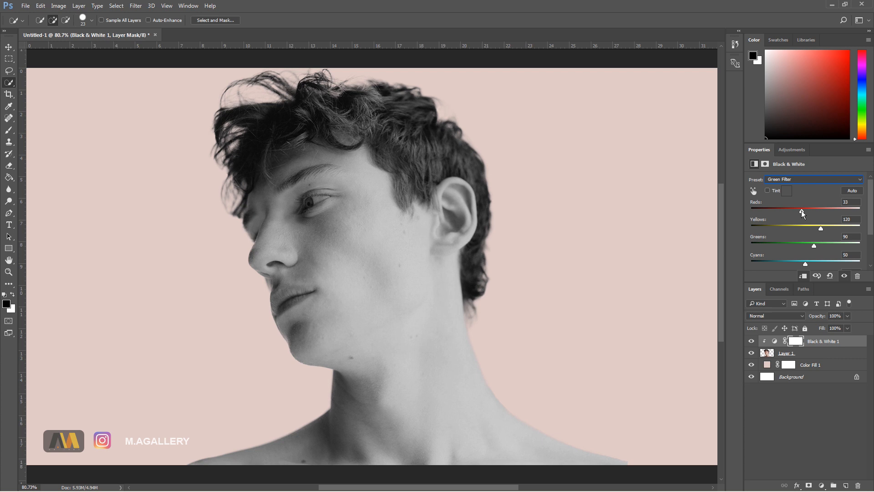
left_click(812, 227)
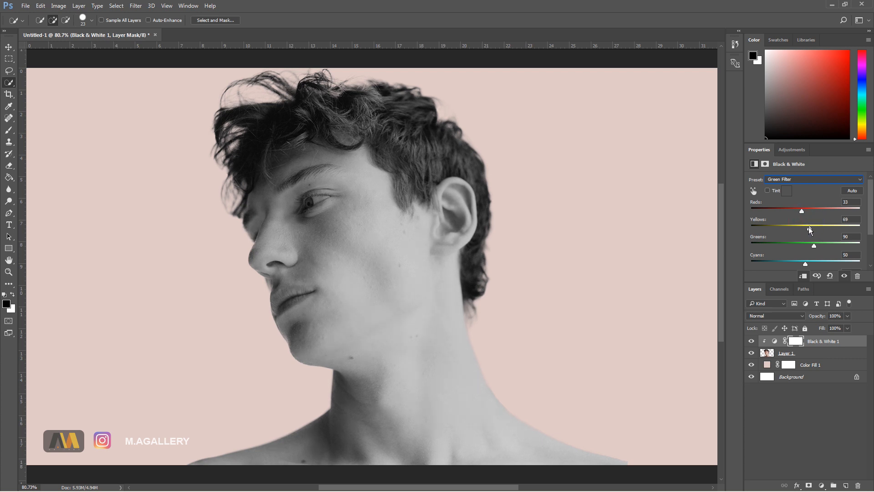
Add a Curves adjustment clipped to the man's layer and pull the RGB curve down to darken him
left_click(821, 486)
left_click(829, 372)
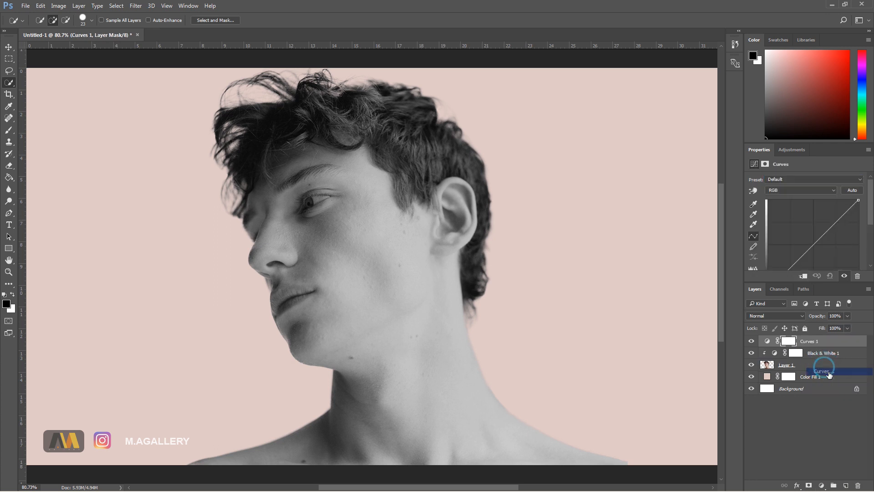
right_click(806, 341)
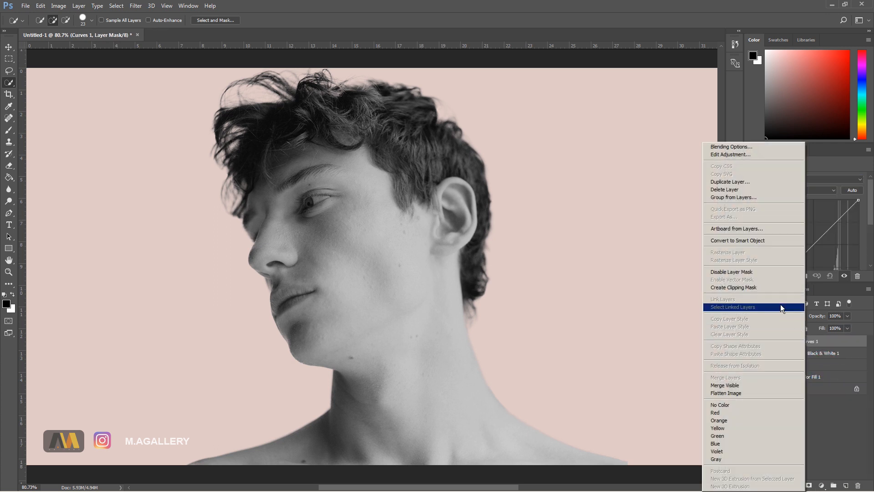
left_click(775, 288)
left_click_drag(832, 226, 828, 239)
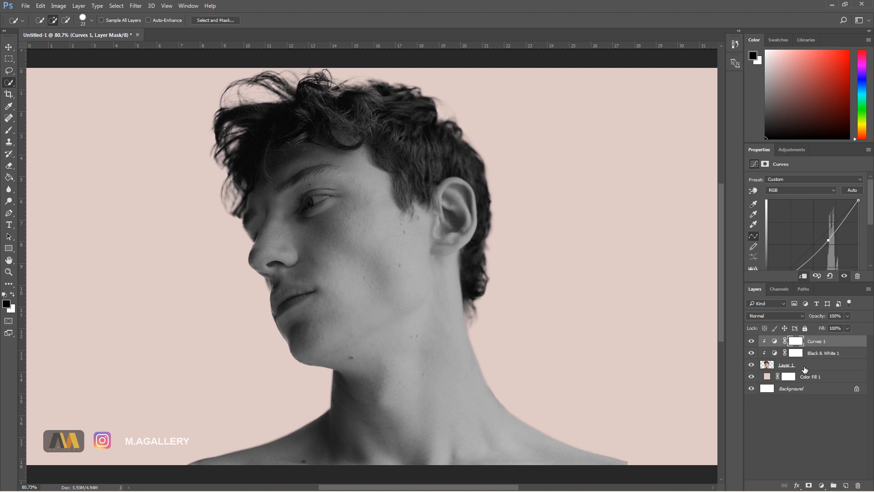
Place the sunset city photo 379273-nature-landscape-mountains-clouds-Mount_Everest above the man and scale it proportionally to about 63.7%
left_click(62, 482)
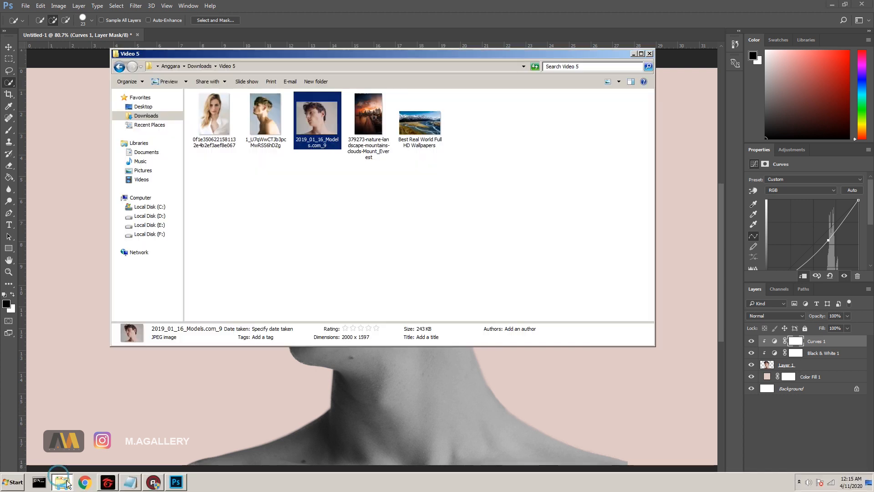
left_click_drag(317, 118, 396, 372)
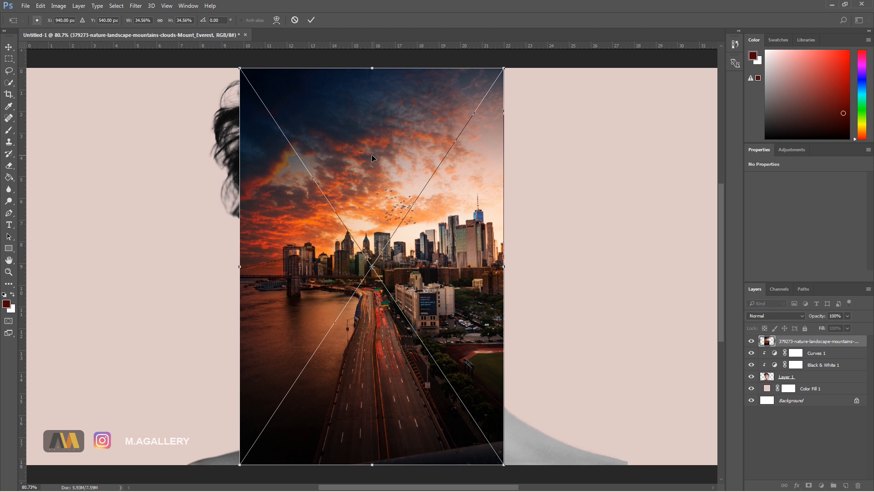
key("ctrl+0")
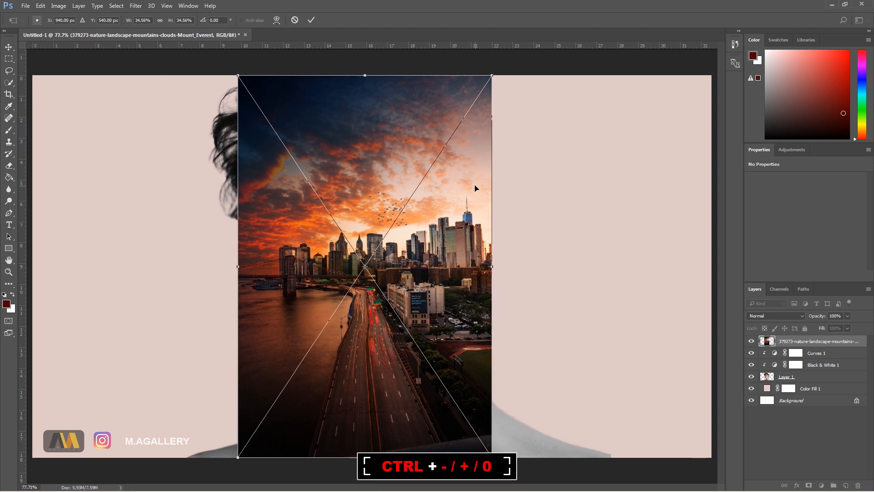
key("ctrl+minus")
key("ctrl+minus")
key("ctrl+minus")
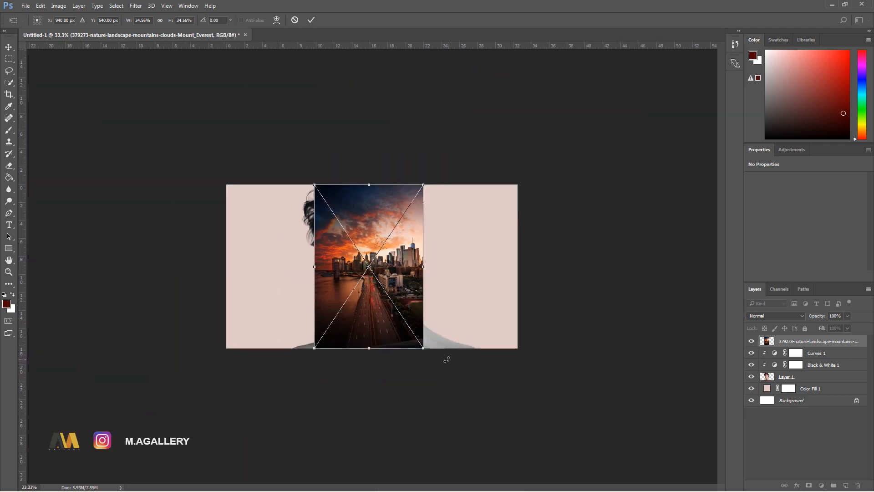
left_click_drag(421, 350, 483, 425)
left_click_drag(319, 190, 268, 131)
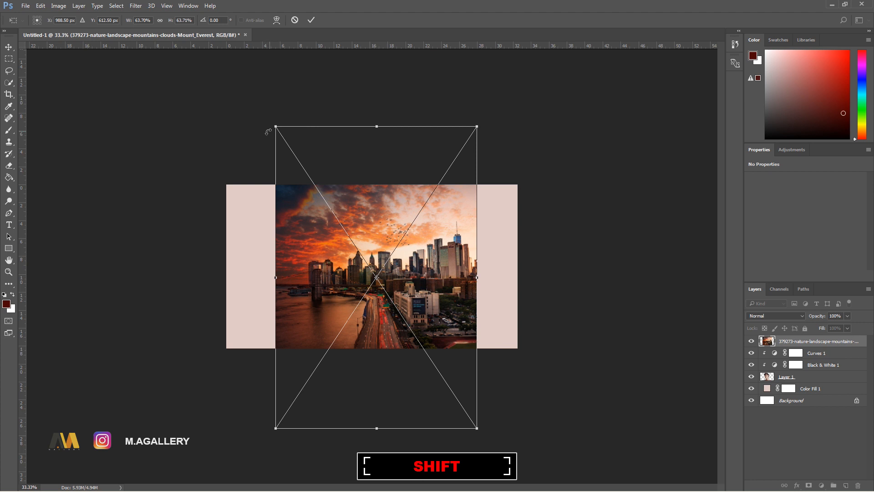
left_click(311, 20)
Move the city photo up to a Y position of about -10.8 cm and rasterize its layer
left_click(9, 47)
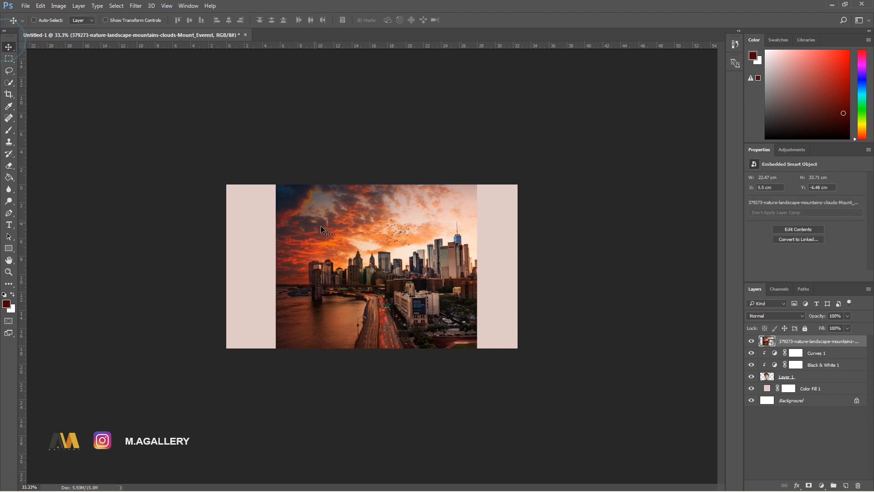
left_click_drag(378, 283, 379, 246)
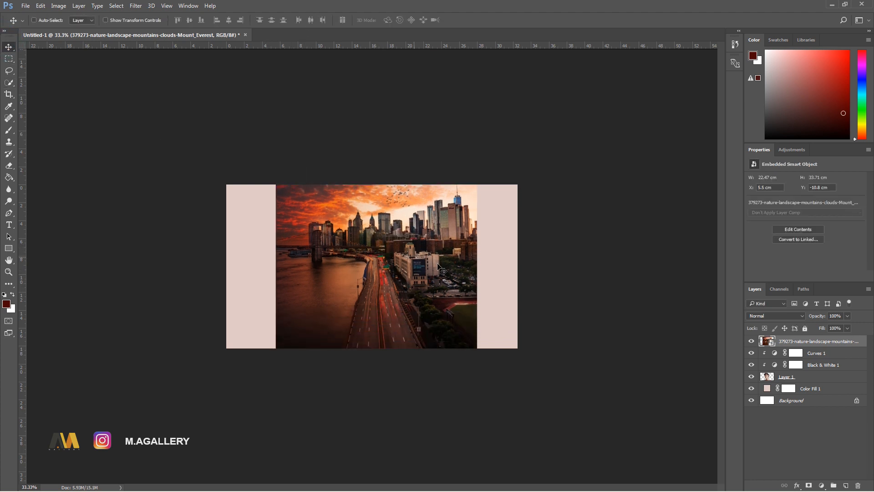
right_click(807, 342)
left_click(770, 278)
Clip the city photo to the man's silhouette and shift it up to a Y position of about -11.82 cm
right_click(797, 344)
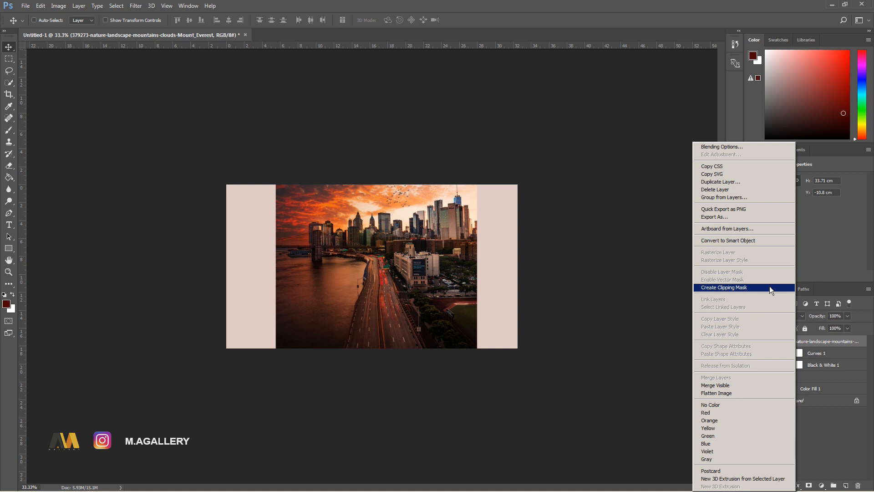
left_click(769, 287)
left_click_drag(381, 257, 382, 248)
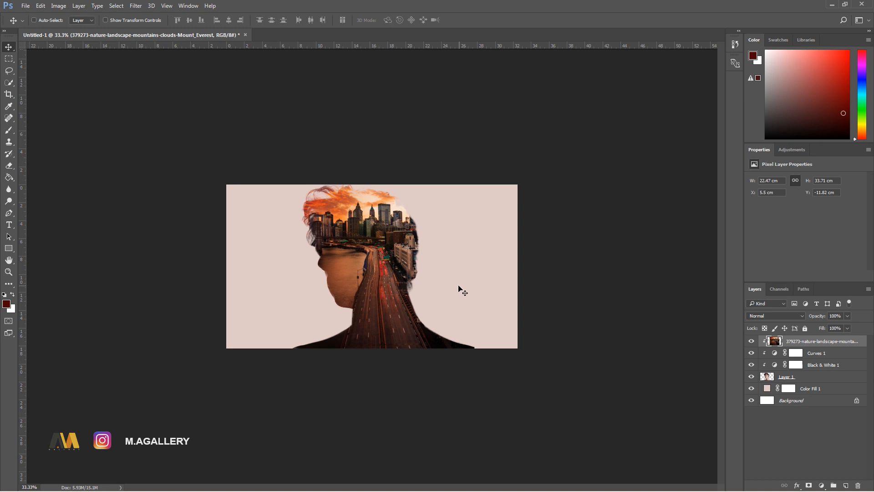
Set the city photo layer's blend mode to Lighten
key("ctrl+plus")
key("ctrl+plus")
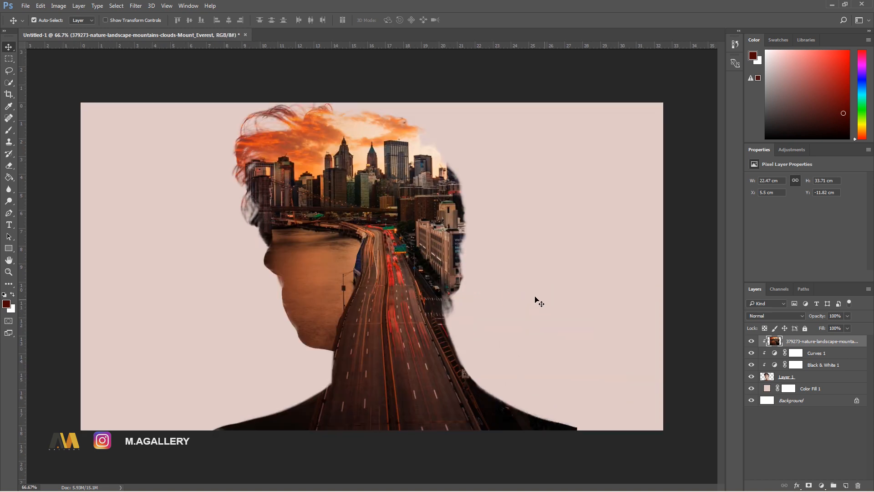
left_click(775, 317)
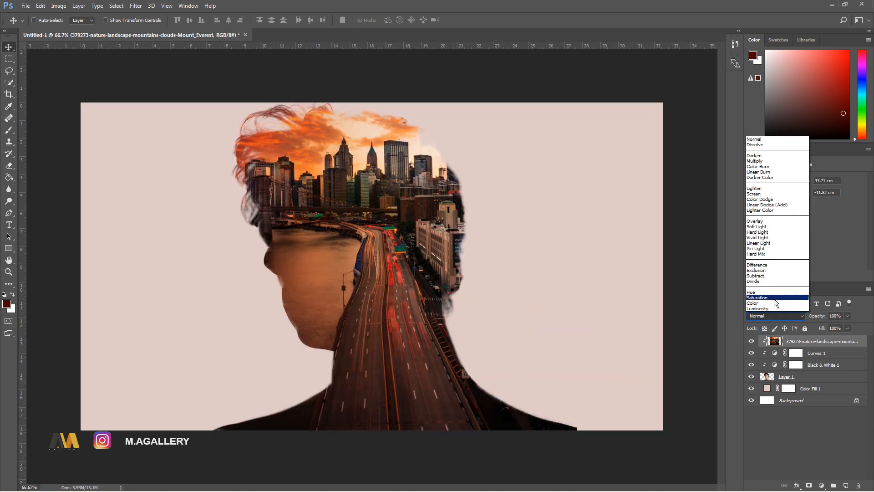
left_click(764, 188)
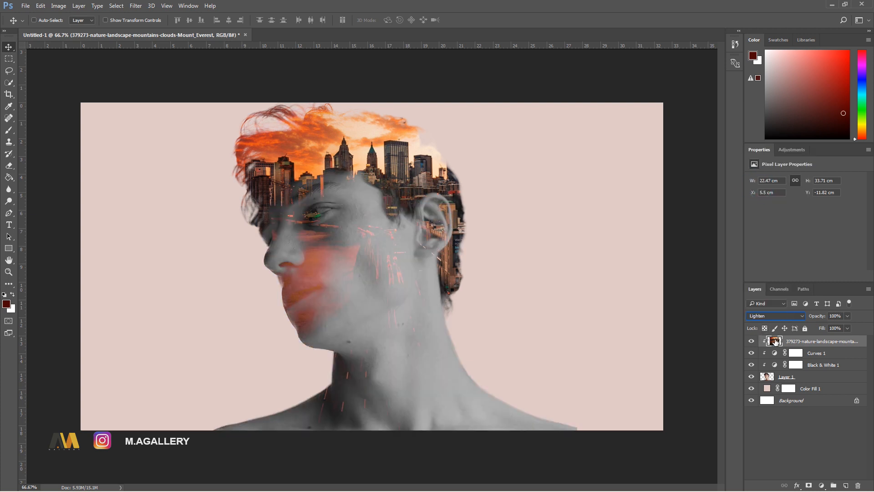
Add a layer mask to the city photo and paint black at 15% flow over the man's eye, nose, mouth and jaw to hide it there
left_click(807, 486)
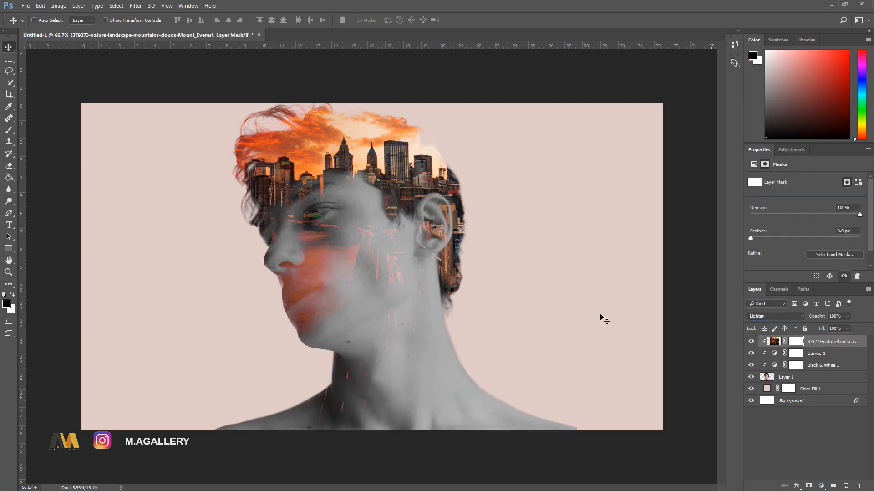
left_click(9, 130)
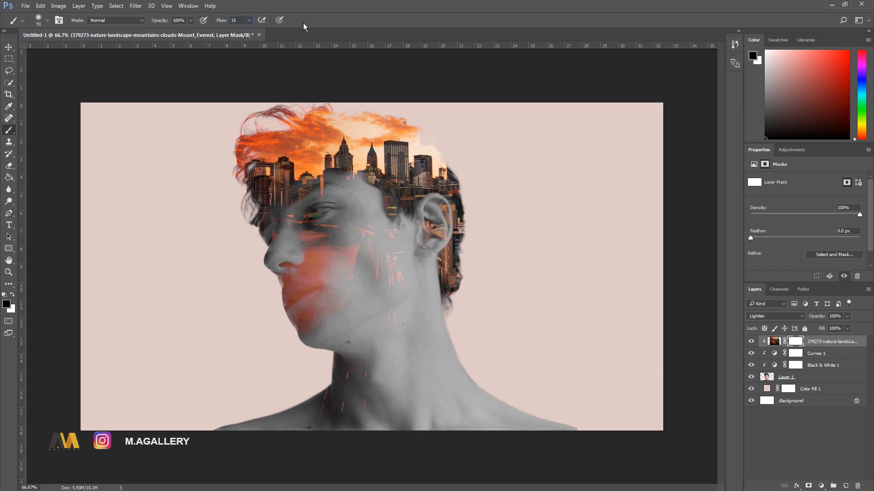
mouse_move(314, 209)
left_mouse_down()
mouse_move(274, 228)
mouse_move(337, 201)
mouse_move(300, 210)
mouse_move(274, 228)
mouse_move(305, 214)
mouse_move(295, 228)
mouse_move(316, 210)
mouse_move(296, 230)
mouse_move(326, 208)
mouse_move(263, 245)
mouse_move(281, 233)
mouse_move(275, 246)
mouse_move(315, 236)
mouse_move(282, 293)
mouse_move(279, 275)
mouse_move(296, 293)
mouse_move(304, 326)
mouse_move(284, 289)
mouse_move(292, 336)
mouse_move(291, 316)
mouse_move(301, 330)
mouse_move(294, 298)
mouse_move(308, 325)
mouse_move(300, 283)
mouse_move(300, 293)
mouse_move(319, 246)
mouse_move(282, 245)
mouse_move(317, 321)
mouse_move(289, 211)
mouse_move(308, 189)
mouse_move(292, 200)
mouse_move(321, 189)
mouse_move(306, 191)
mouse_move(328, 206)
mouse_move(271, 250)
mouse_move(272, 237)
mouse_move(280, 270)
left_mouse_up()
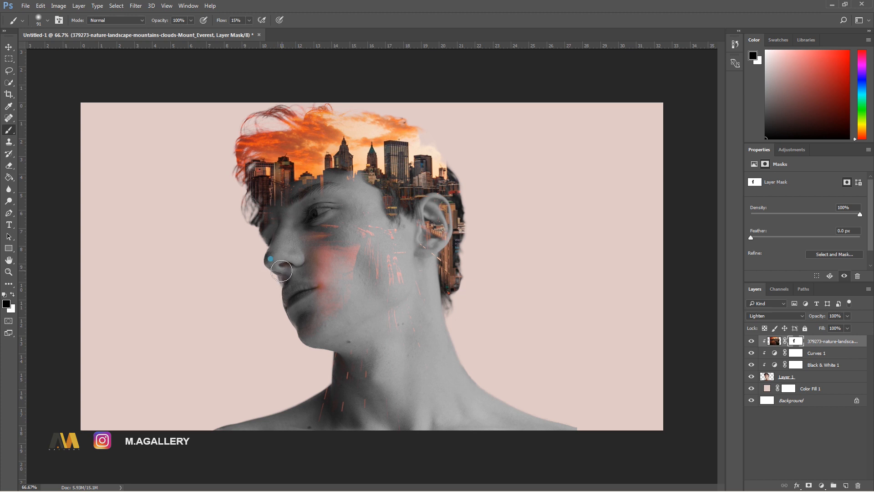
mouse_move(313, 336)
left_mouse_down()
mouse_move(307, 352)
mouse_move(330, 359)
mouse_move(328, 343)
mouse_move(420, 337)
left_mouse_up()
Shift the masked city photo slightly upward within the man's head
left_click(8, 47)
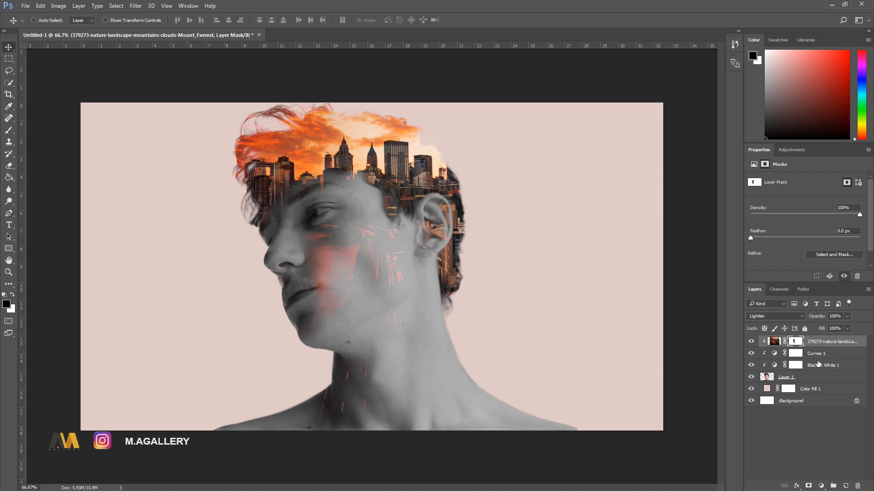
left_click_drag(497, 290, 499, 283)
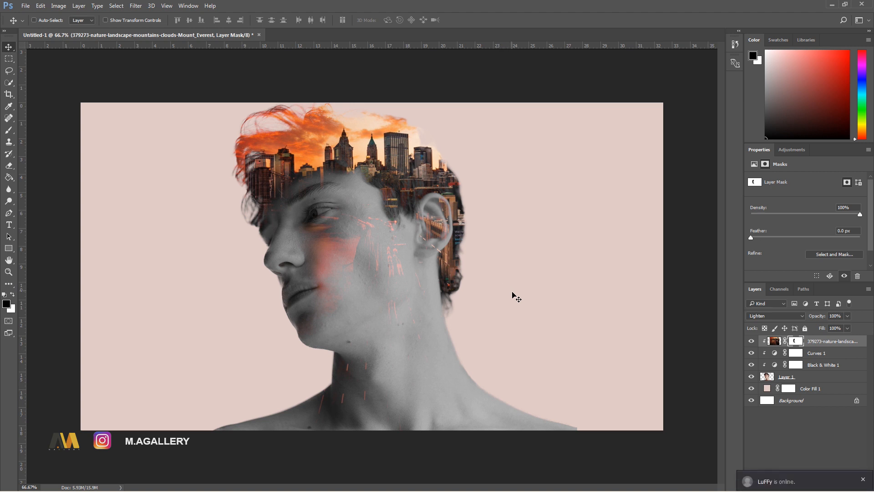
Change the Color Fill 1 background to the light peach f5dece, starting from a tone sampled in the sunset sky
double_click(767, 389)
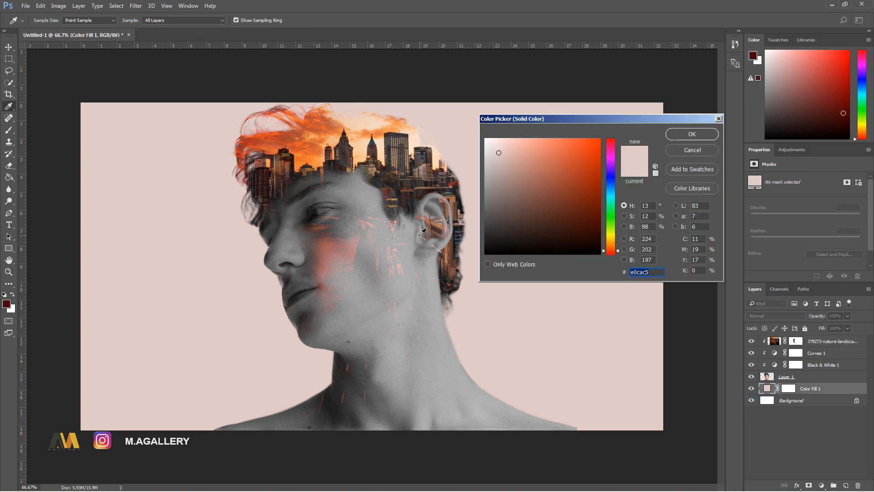
left_click(340, 111)
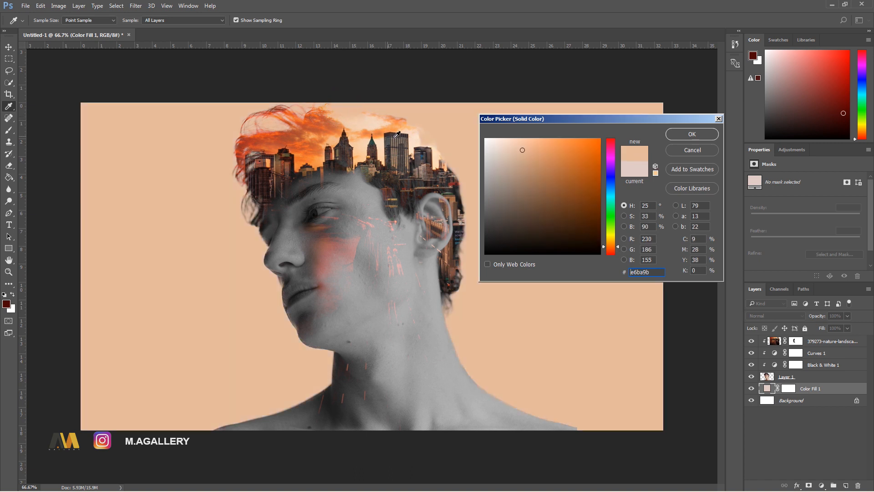
left_click_drag(522, 150, 503, 142)
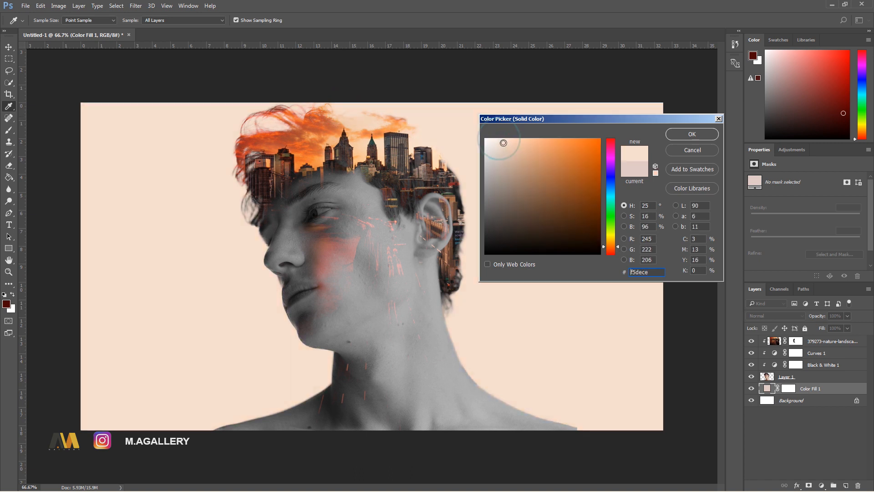
left_click(669, 136)
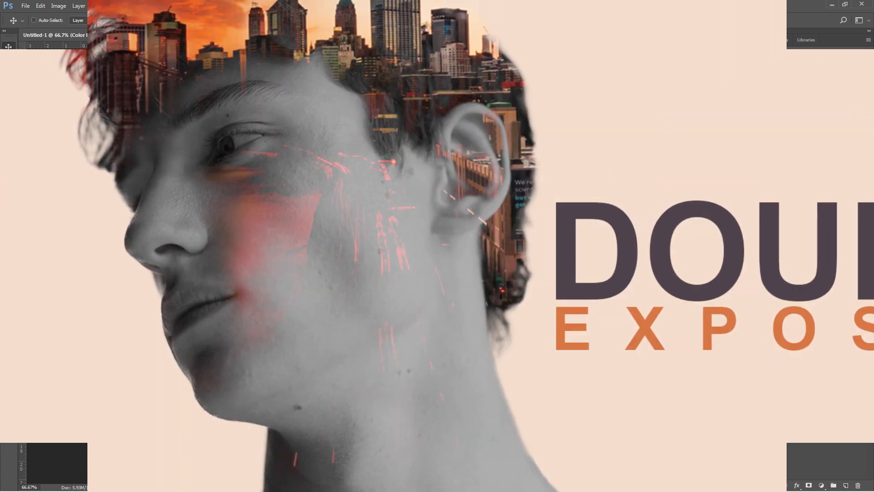